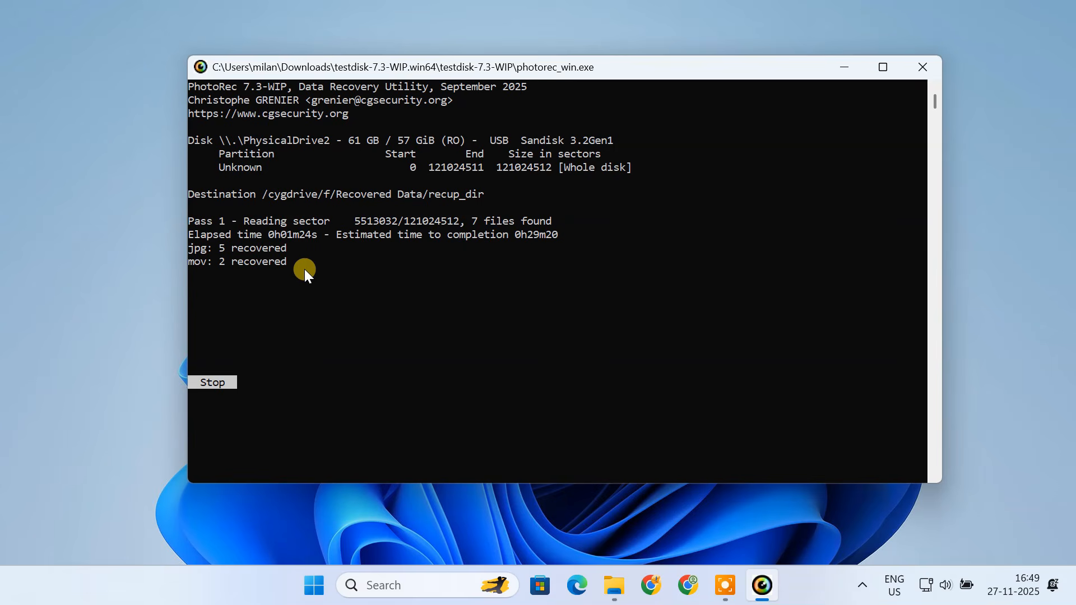
Step: Open Recovered Data\recup_dir.1 on External SSD (F:) in File Explorer and look over the recovered videos and photos
left_click(619, 598)
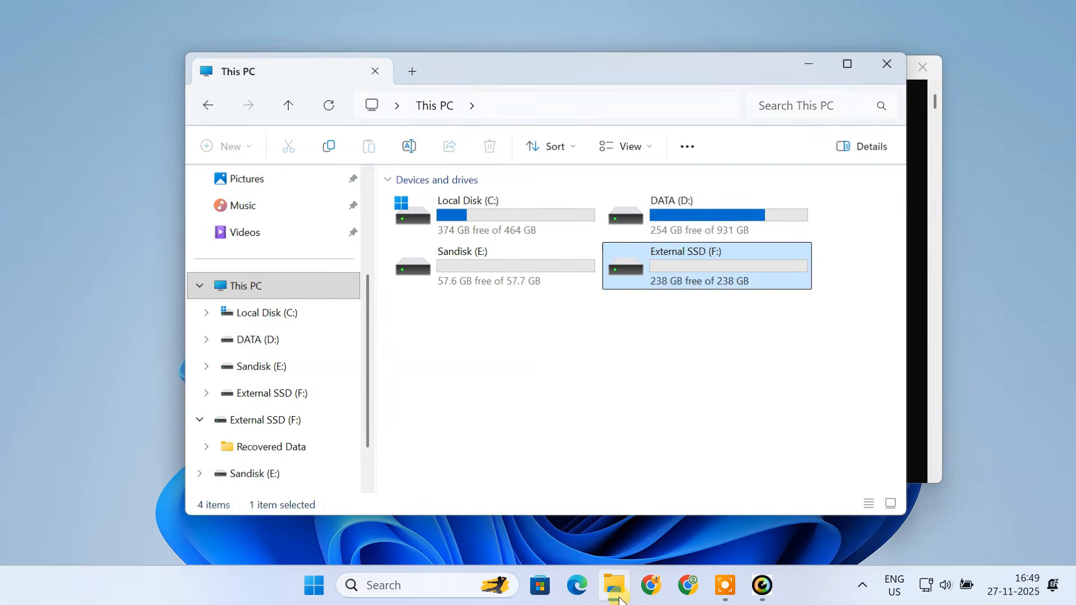
double_click(706, 270)
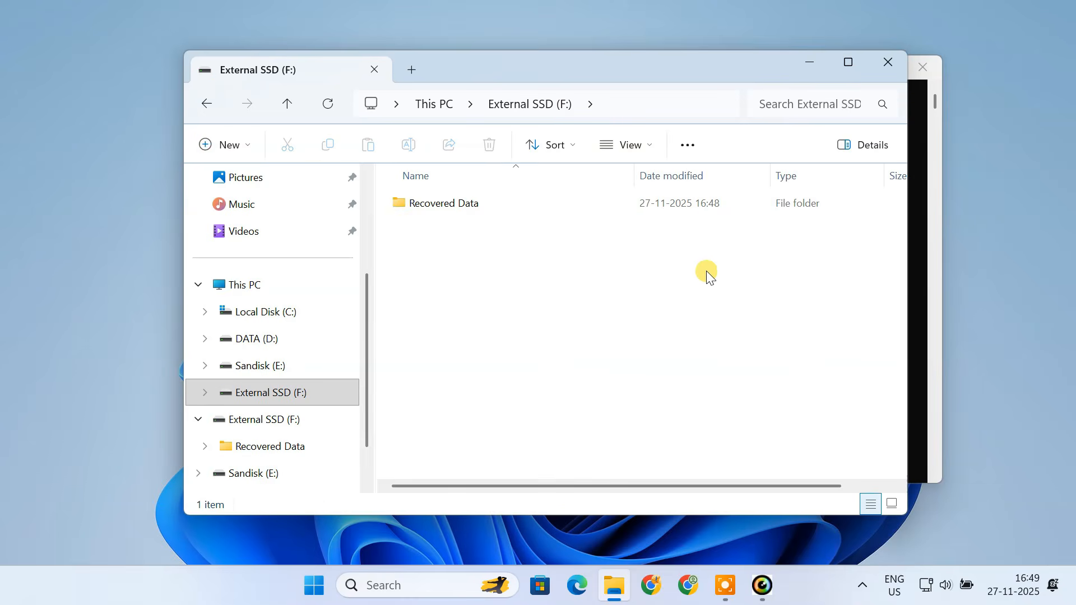
double_click(495, 204)
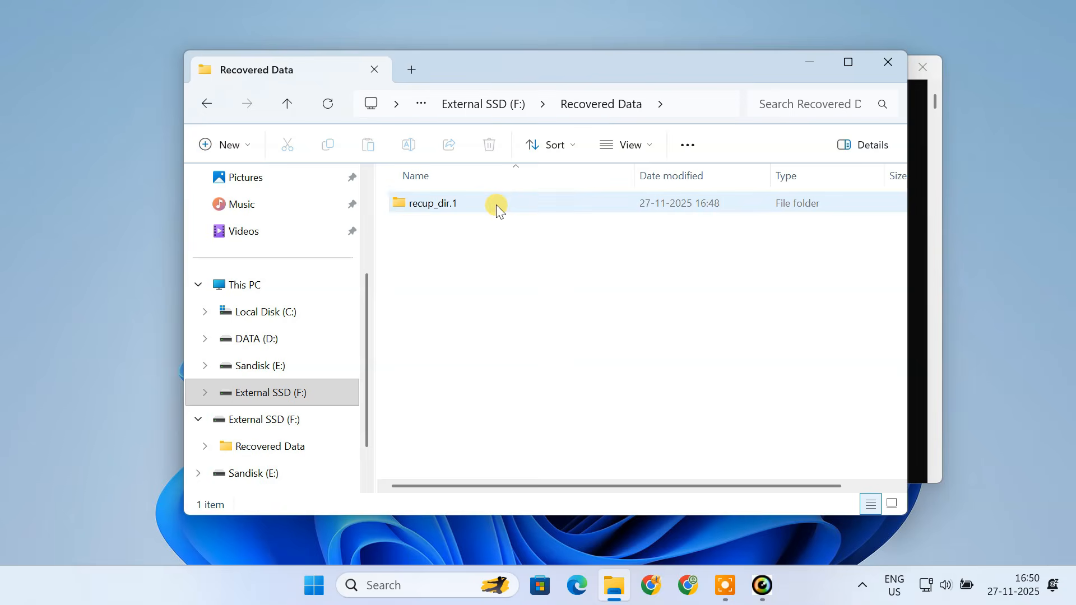
double_click(475, 203)
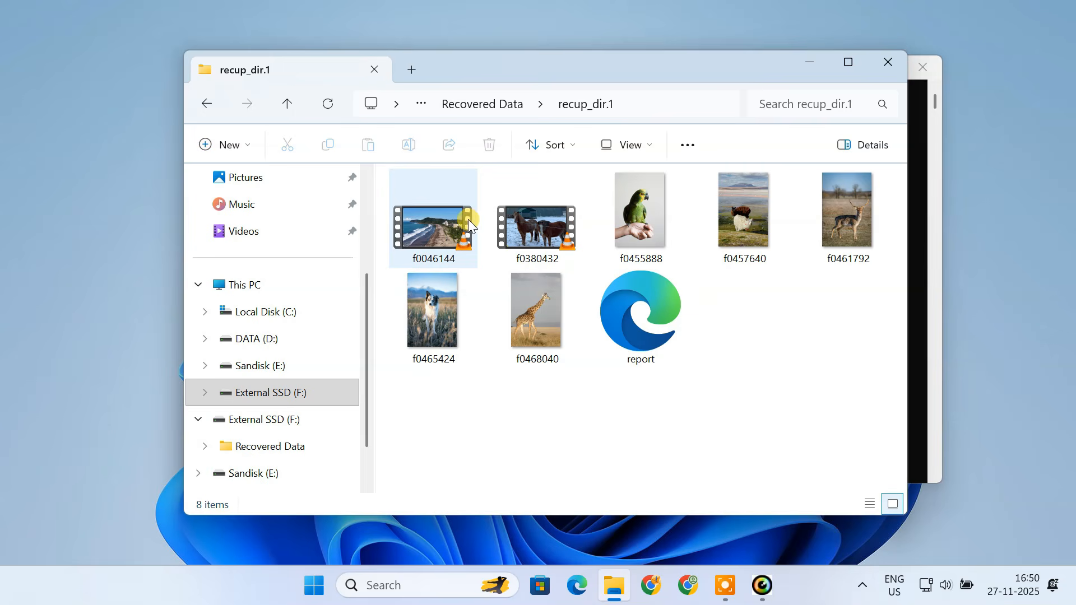
left_click_drag(377, 221, 883, 295)
left_click(669, 374)
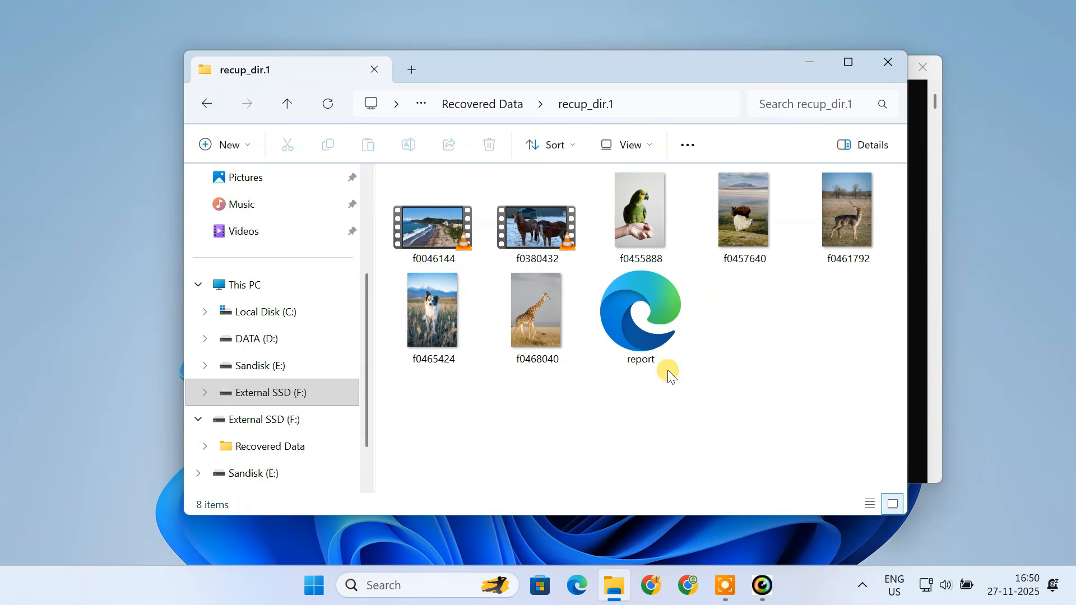
left_click_drag(417, 374, 538, 336)
left_click(555, 405)
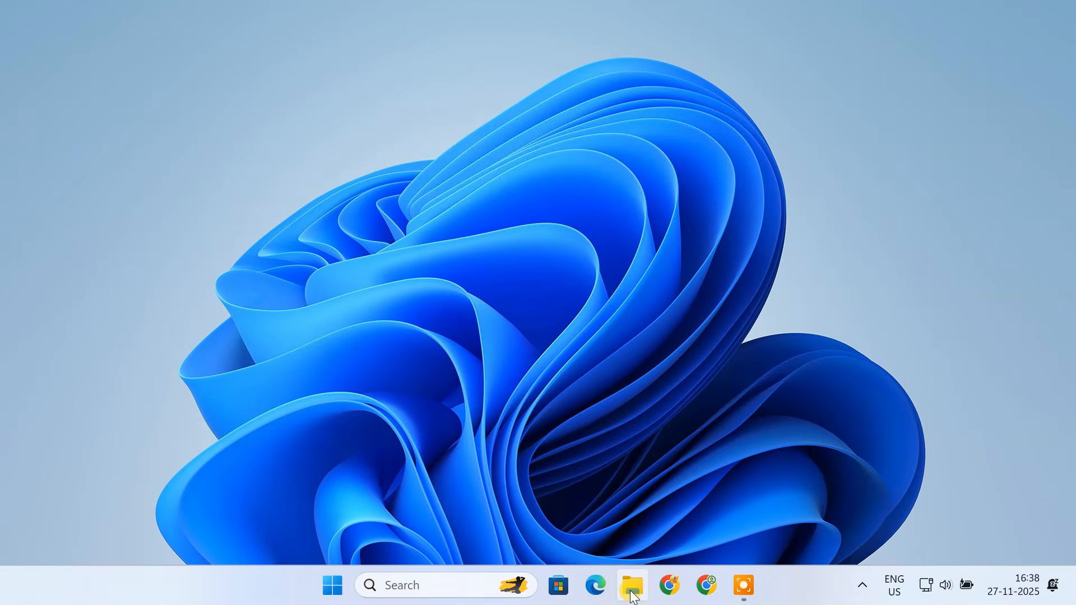
Step: Open the Sandisk (E:) drive in File Explorer and look over its stored videos and photos
left_click(632, 596)
left_click(514, 261)
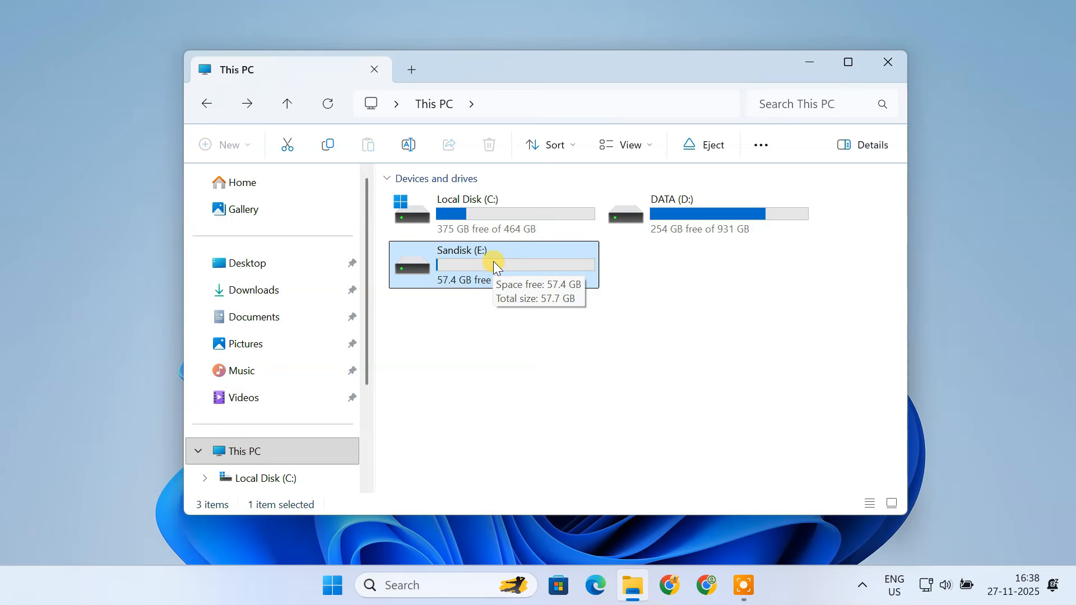
double_click(493, 261)
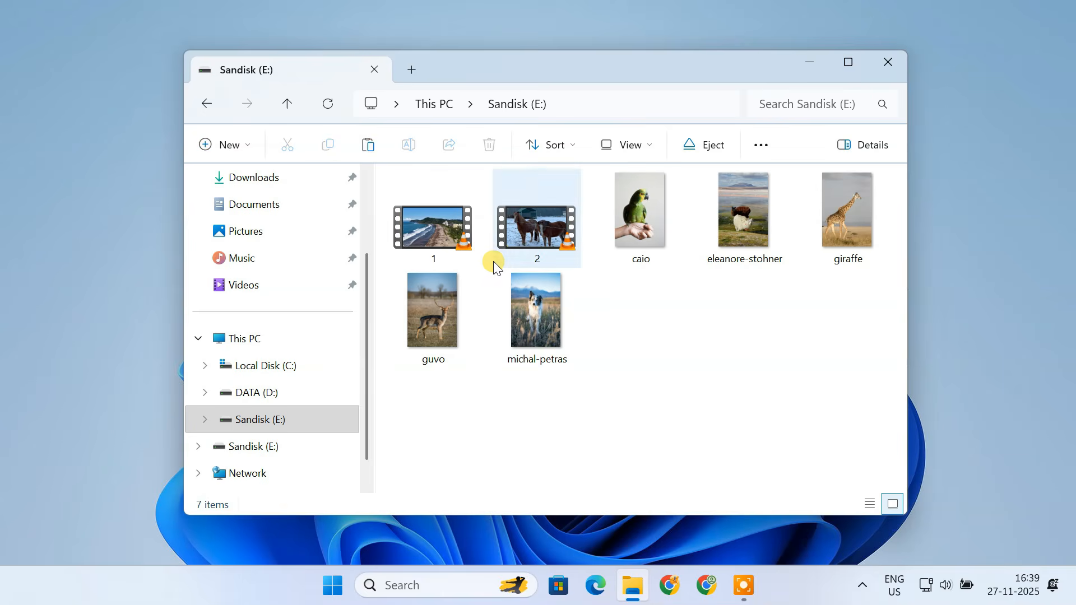
left_click_drag(380, 235, 553, 250)
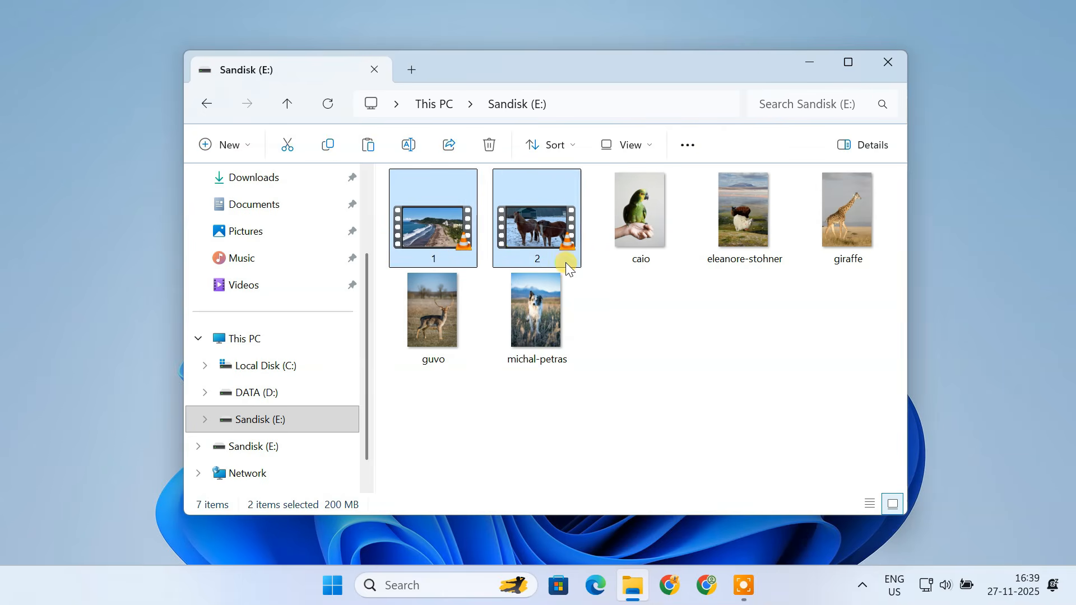
left_click_drag(623, 280, 835, 293)
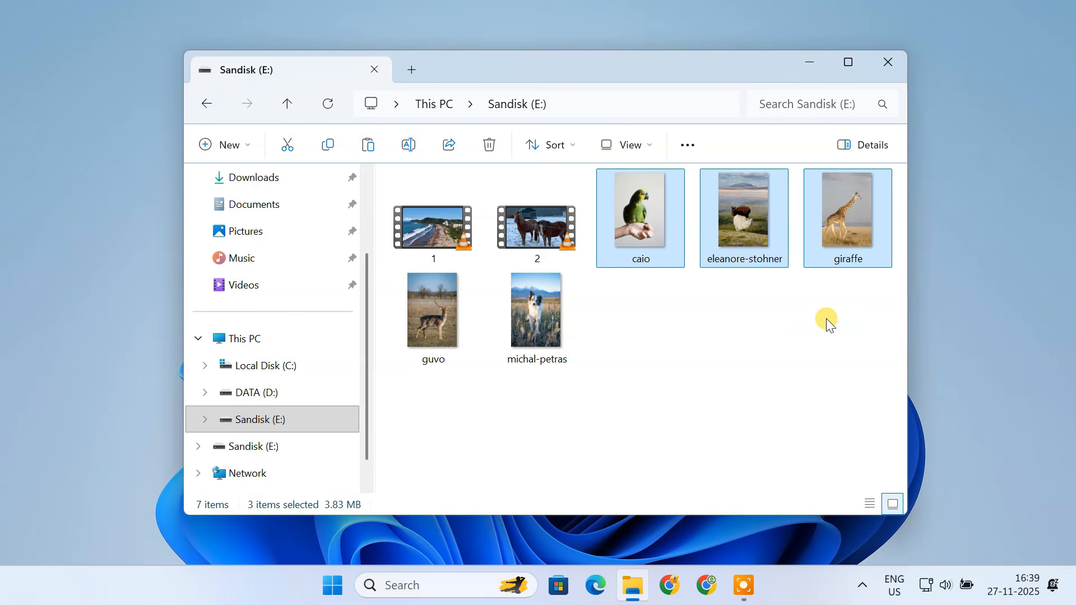
left_click_drag(668, 351, 493, 415)
left_click(544, 409)
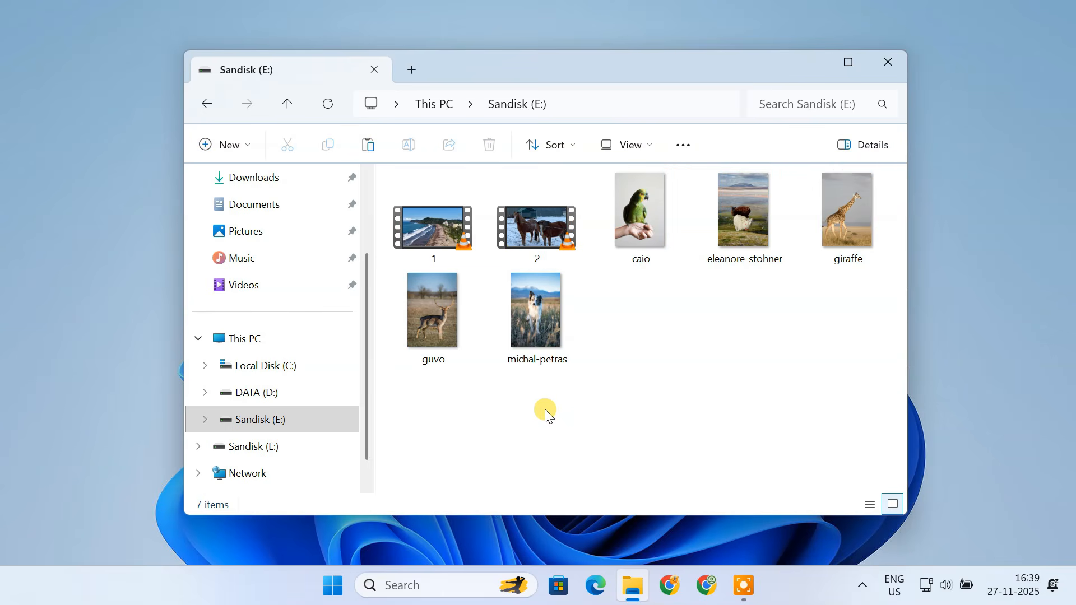
Step: Quick-format the Sandisk (E:) drive as NTFS with 4096-byte allocation units and the volume label Sandisk
left_click(210, 105)
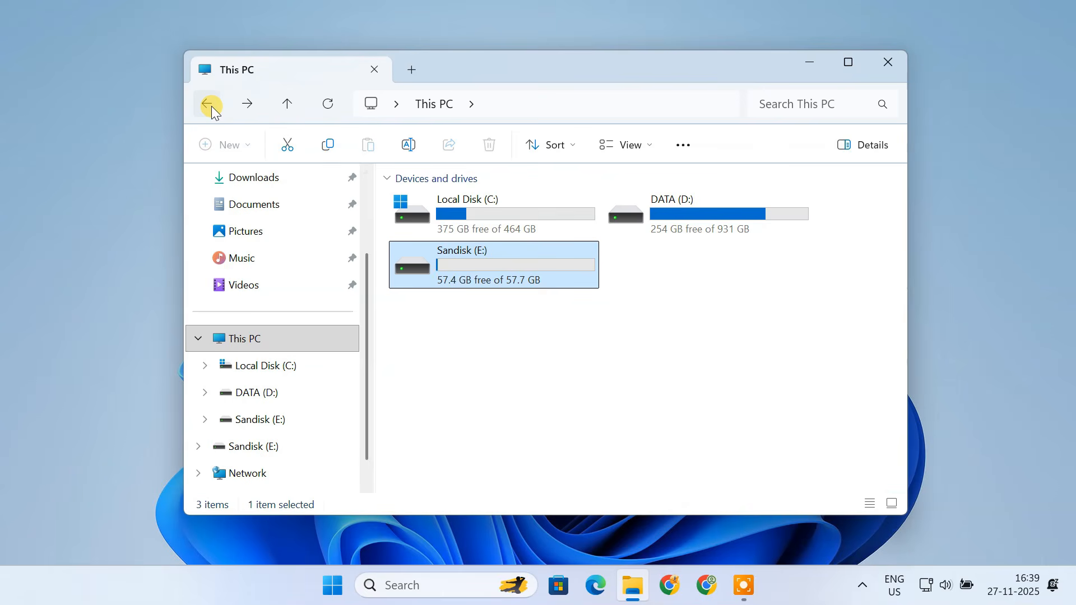
right_click(497, 259)
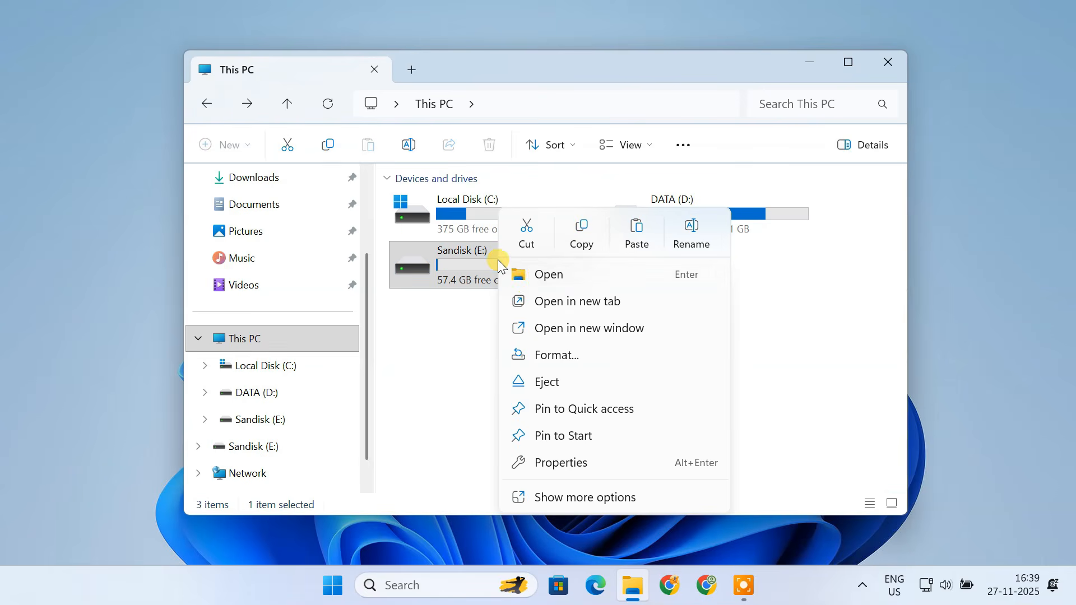
left_click(584, 354)
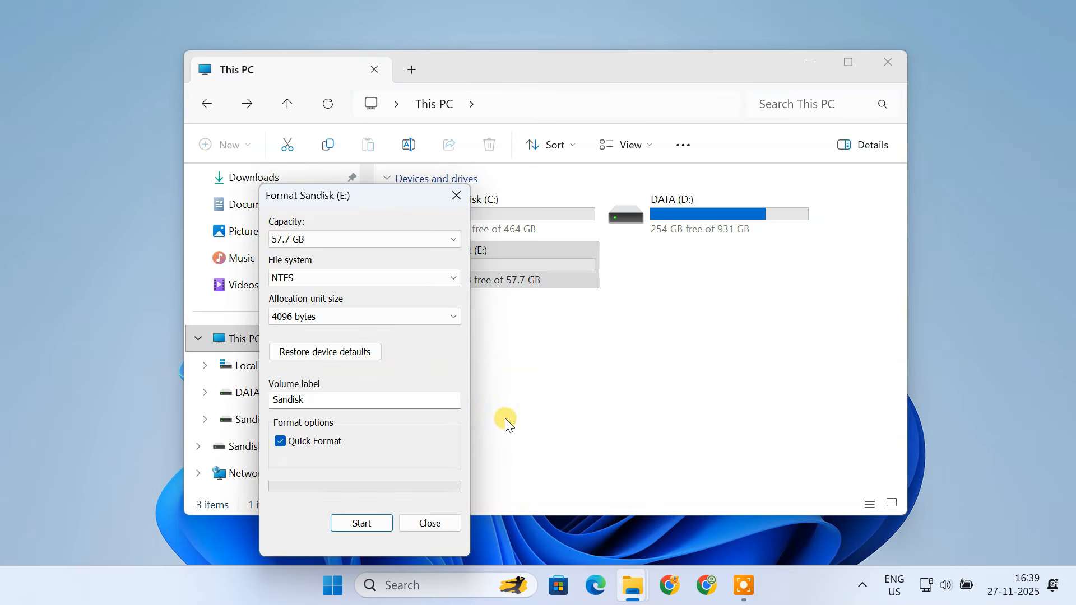
left_click(379, 522)
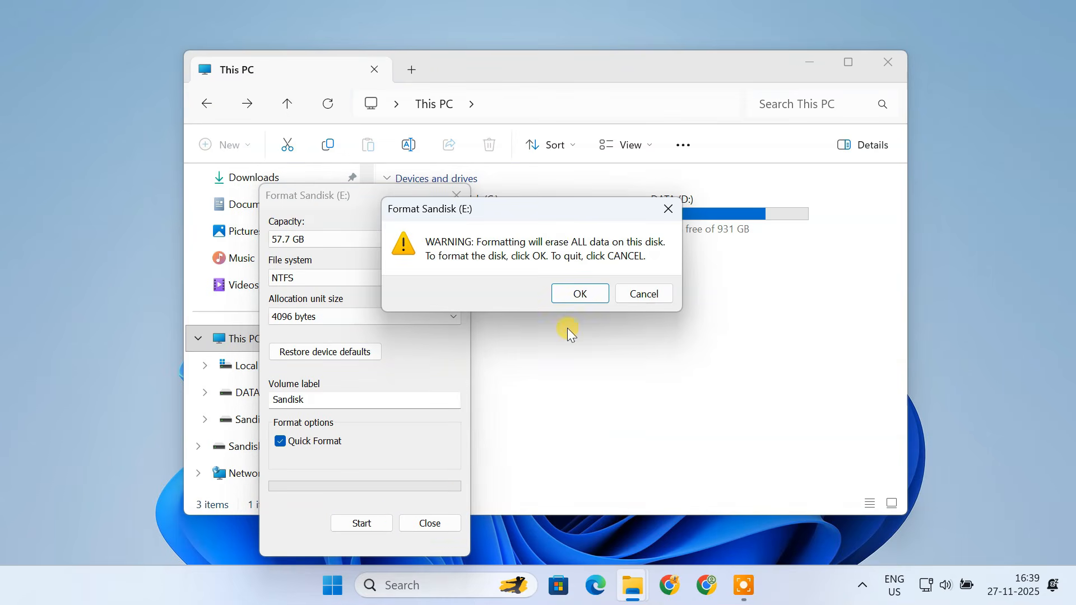
left_click(579, 295)
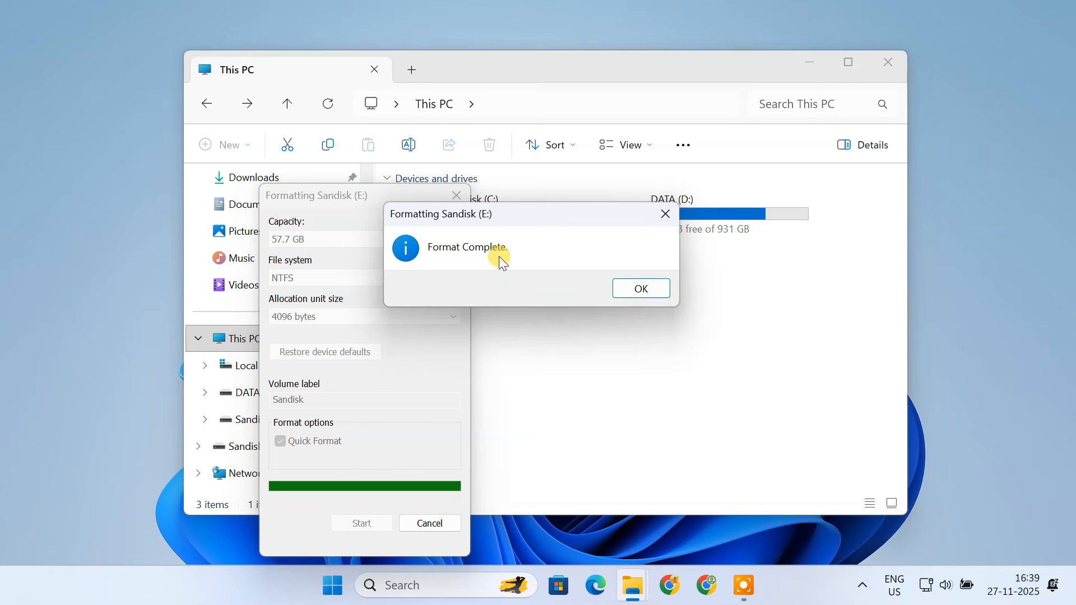
left_click(640, 291)
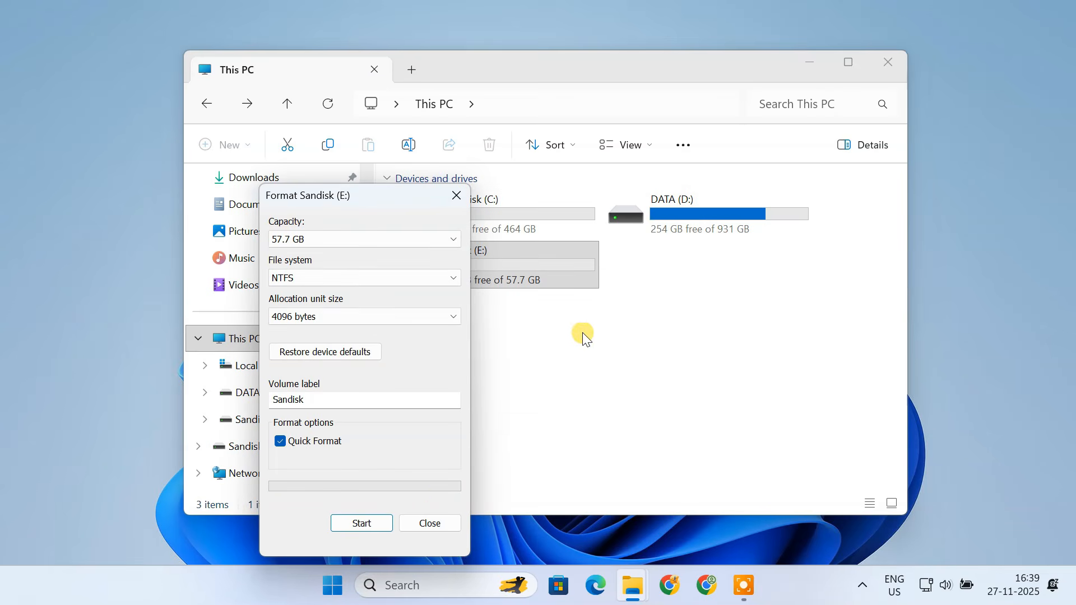
left_click(431, 523)
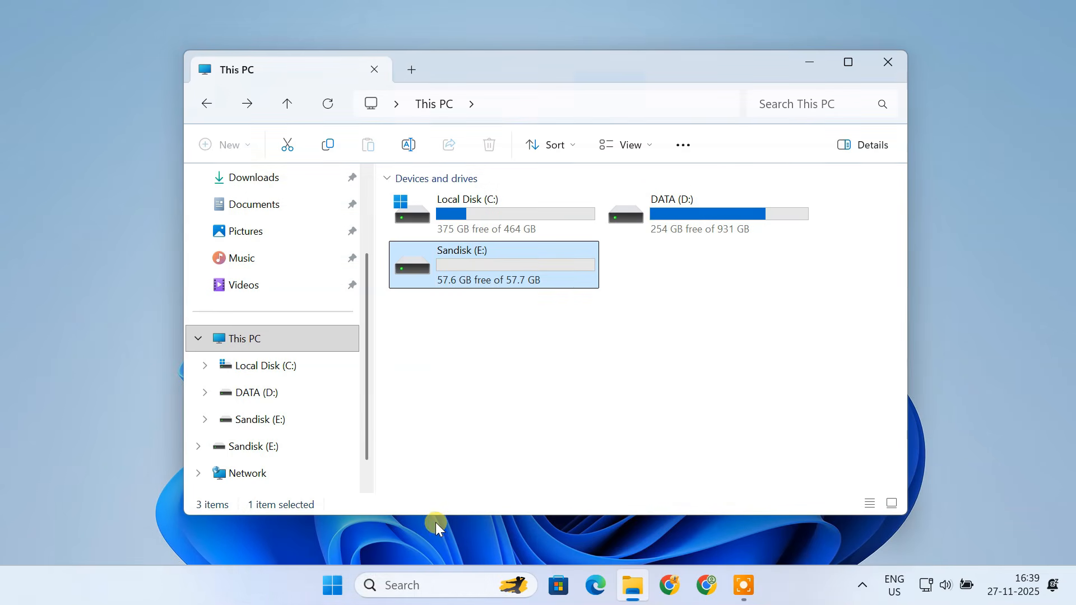
Step: Check the contents of the formatted Sandisk (E:) drive, return to This PC and minimize the window
double_click(536, 266)
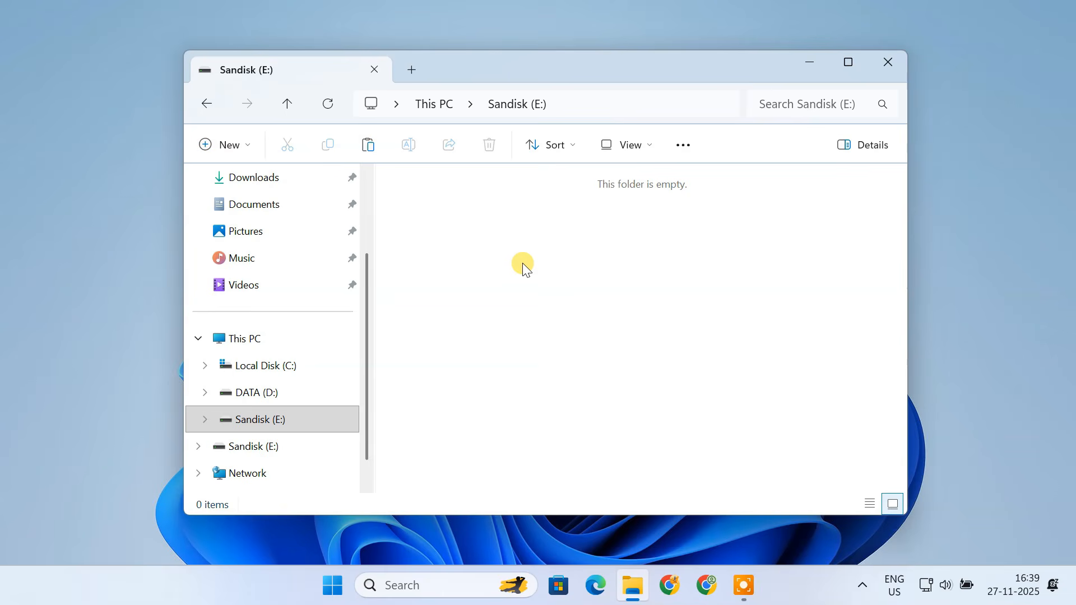
left_click(210, 108)
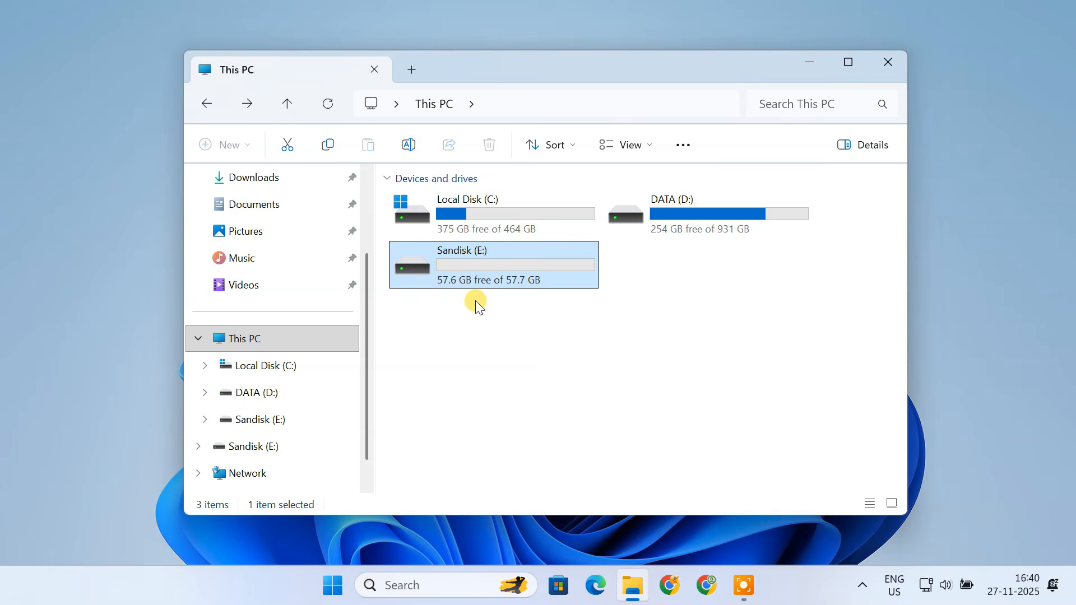
left_click(803, 69)
Step: Switch to Chrome, search Google for "testdisk and photorec download" and open CGSecurity's TestDisk Download page
left_click(708, 586)
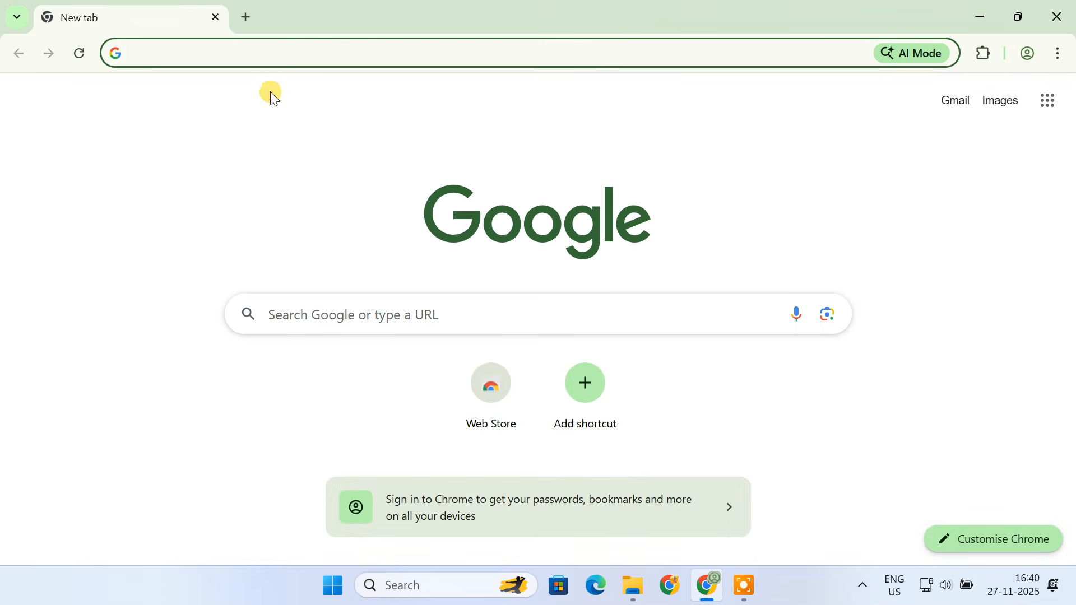
left_click(264, 53)
type("testdisk")
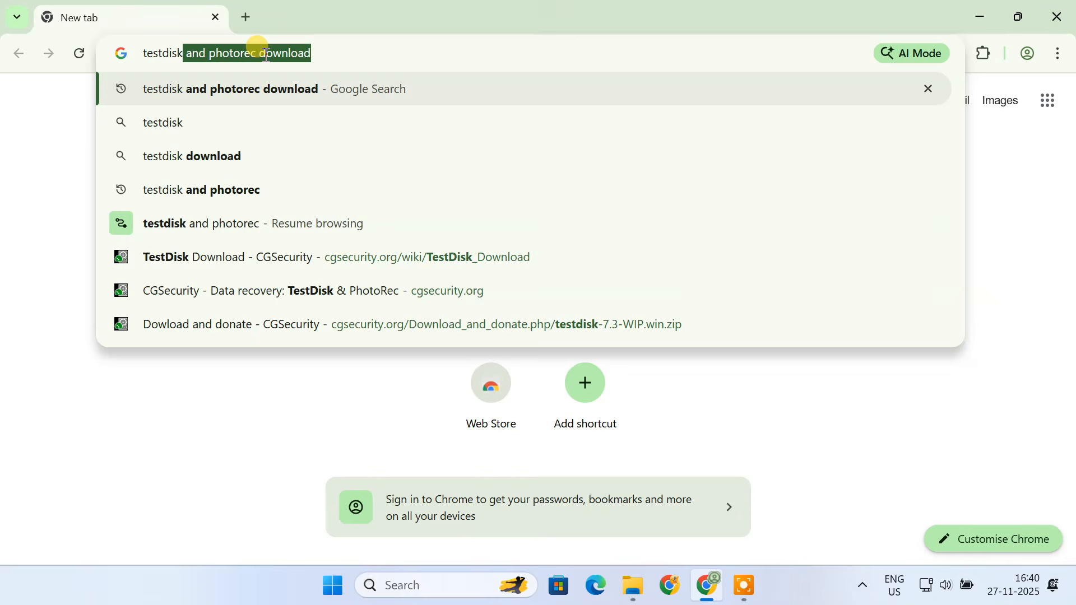
left_click(312, 52)
key("Return")
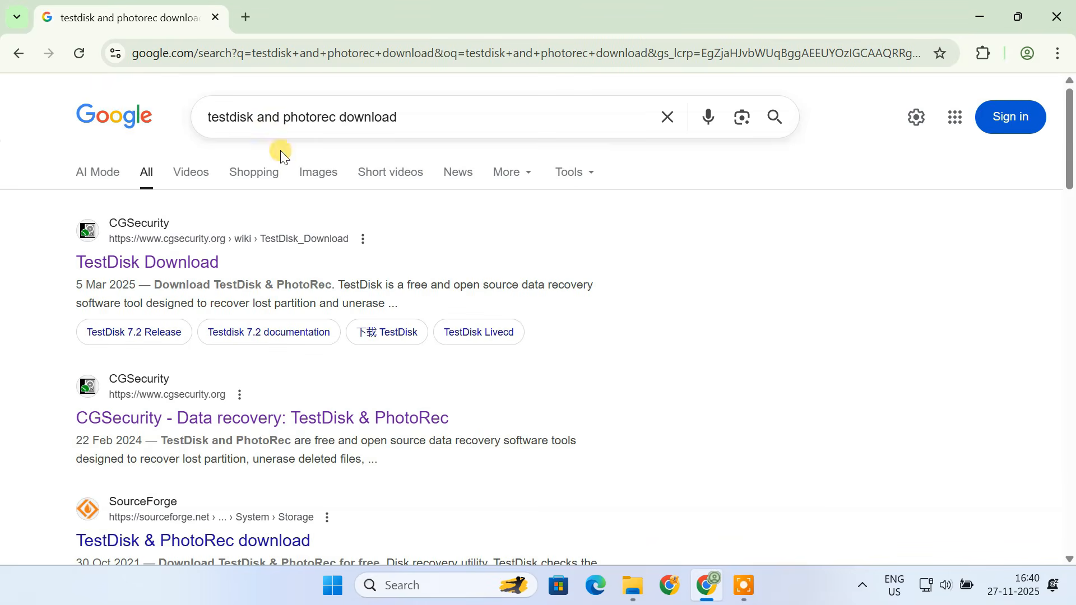
left_click(175, 267)
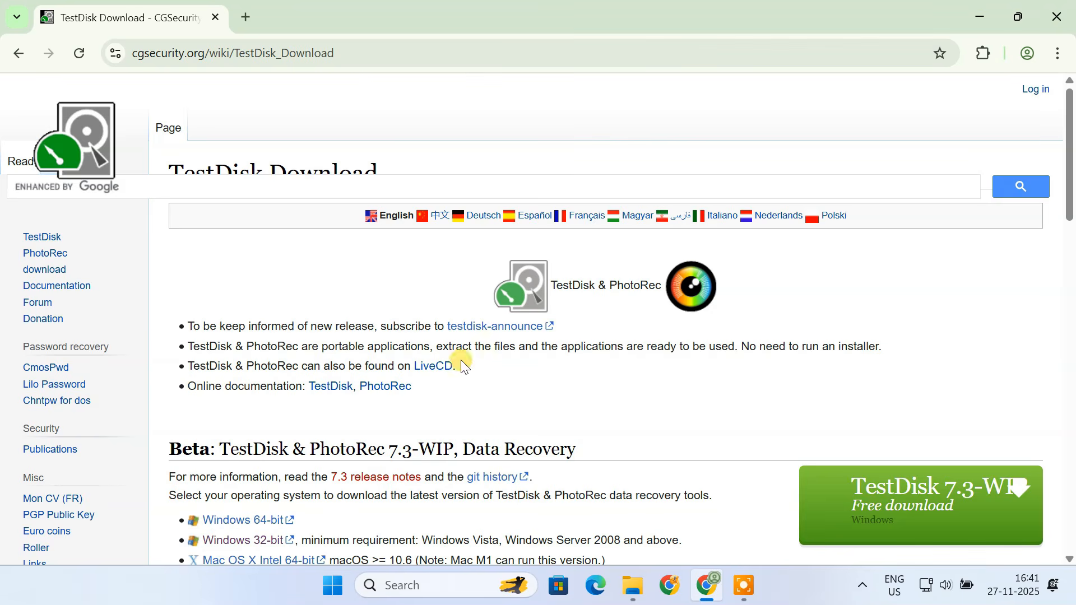
Step: Download the Windows 64-bit build of TestDisk & PhotoRec 7.3-WIP, show the file in its folder and close the browser
scroll(504, 361, "down", 3)
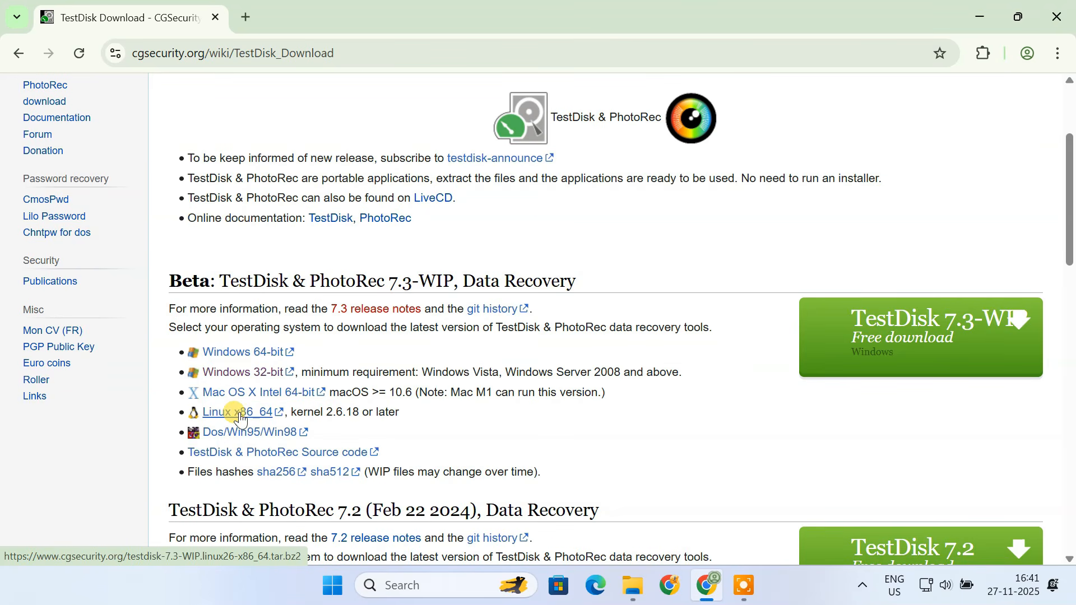
left_click(248, 353)
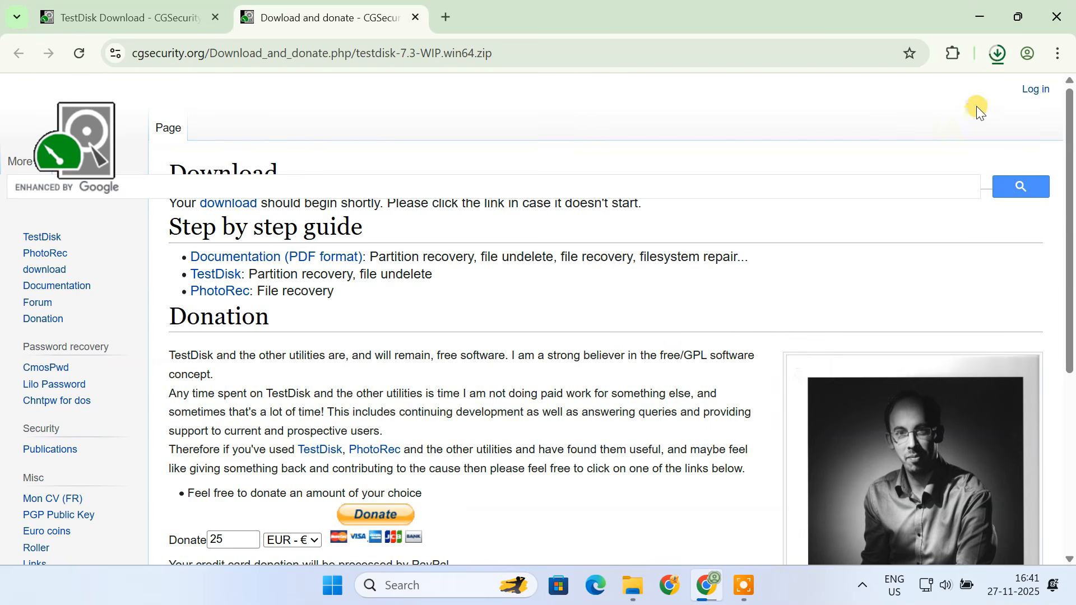
left_click(996, 55)
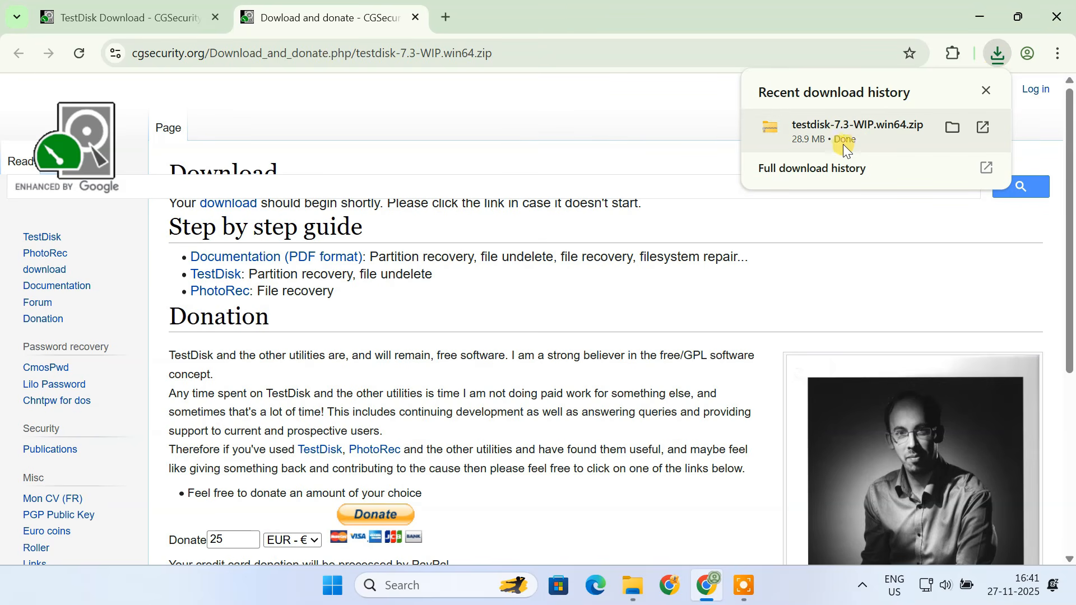
left_click(952, 128)
left_click(1056, 13)
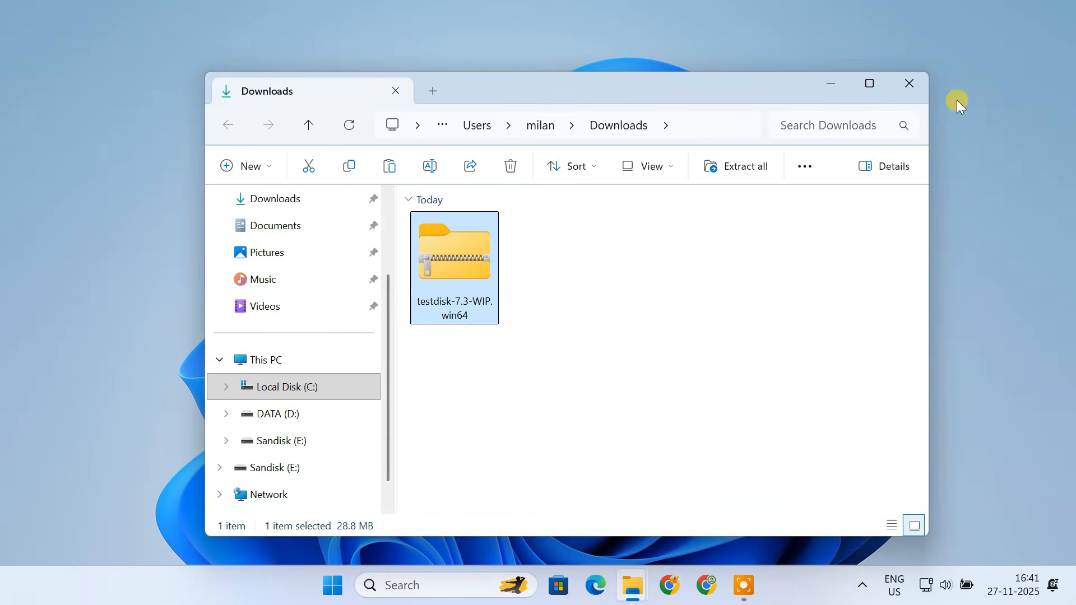
Step: Extract the testdisk-7.3-WIP.win64 archive to the suggested testdisk-7.3-WIP.win64 folder in Downloads
right_click(462, 274)
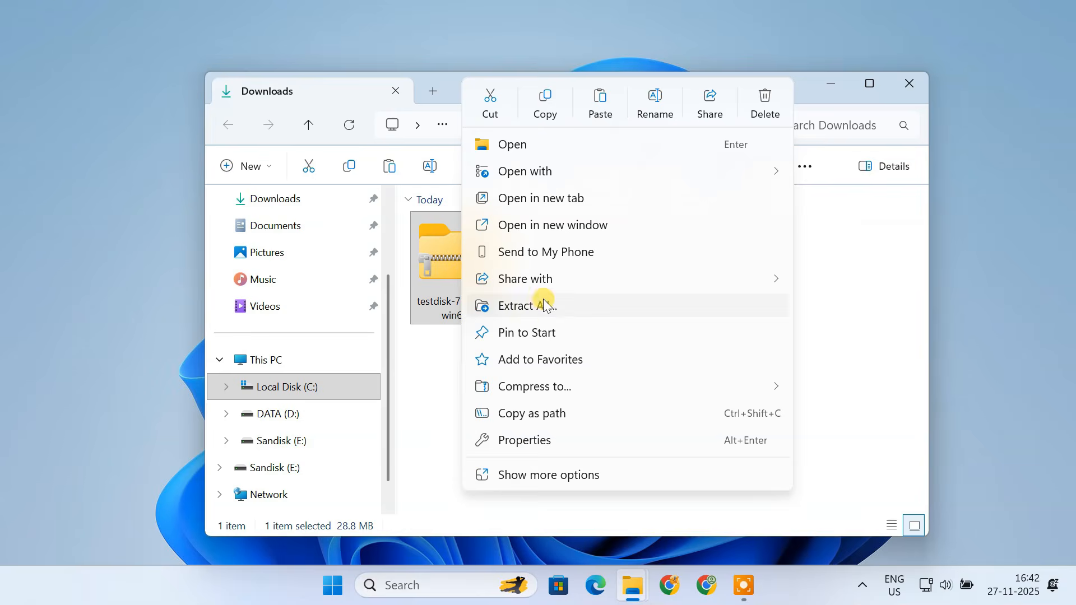
left_click(561, 304)
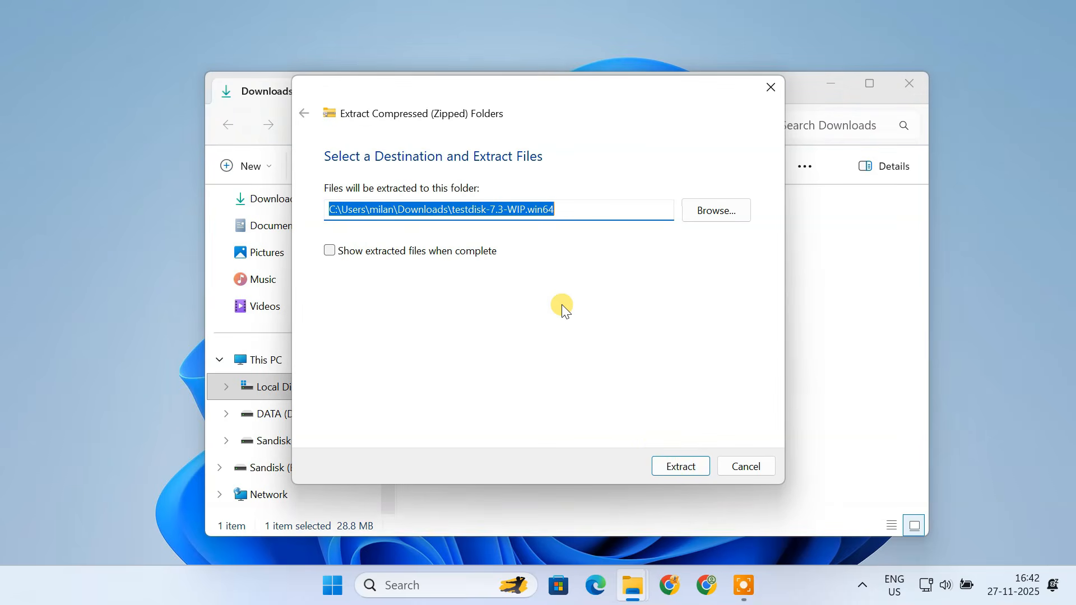
left_click(671, 466)
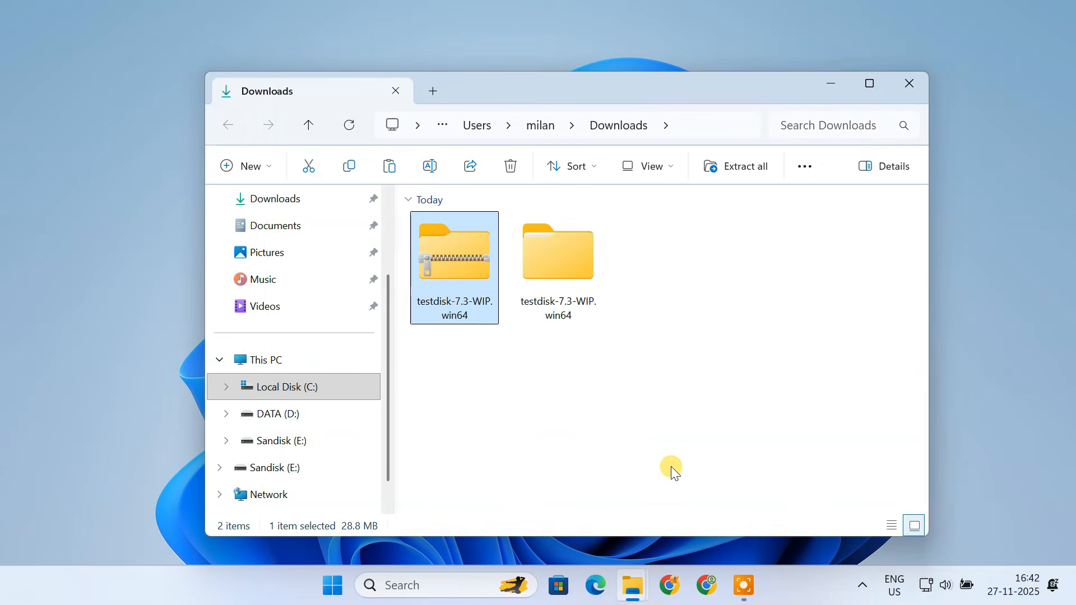
Step: Open the extracted testdisk-7.3-WIP.win64 folder and go into its testdisk-7.3-WIP subfolder
left_click(577, 268)
double_click(576, 265)
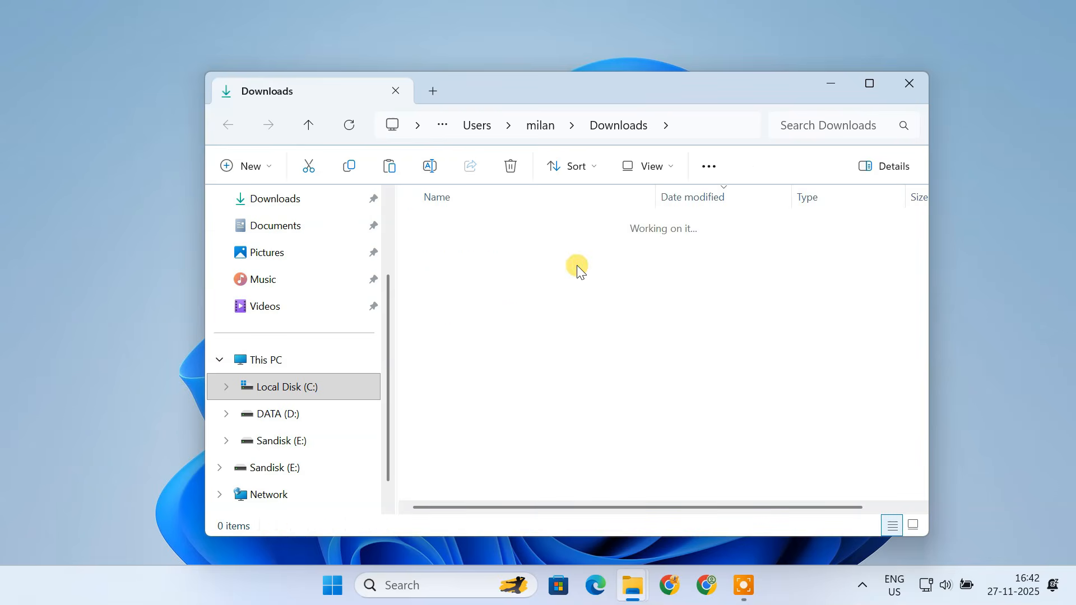
double_click(509, 249)
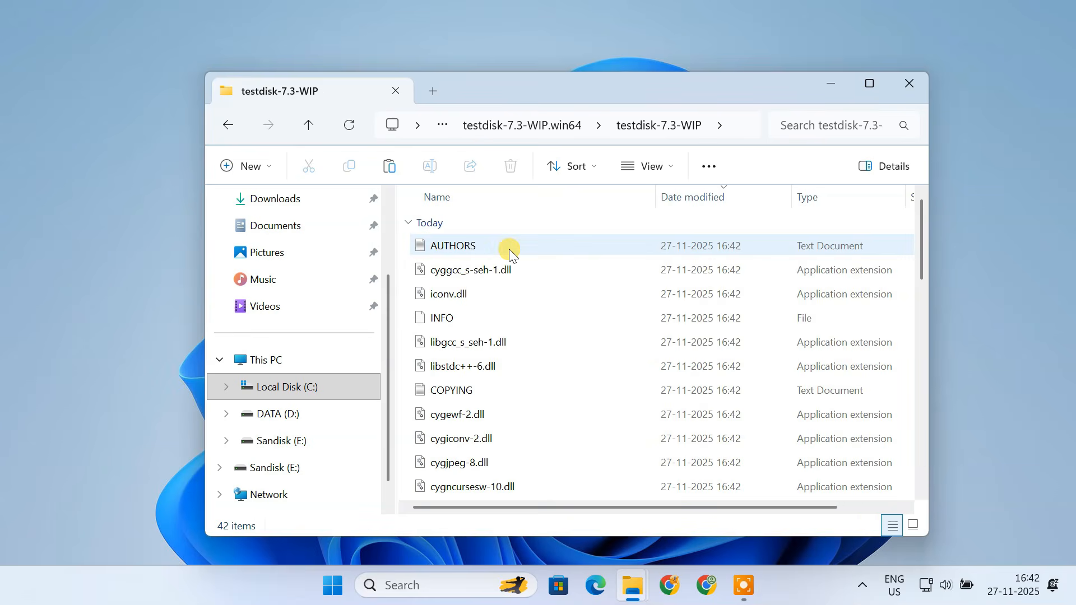
Step: Find photorec_win in the testdisk-7.3-WIP folder and run it as administrator
scroll(613, 368, "down", 5)
scroll(613, 368, "down", 3)
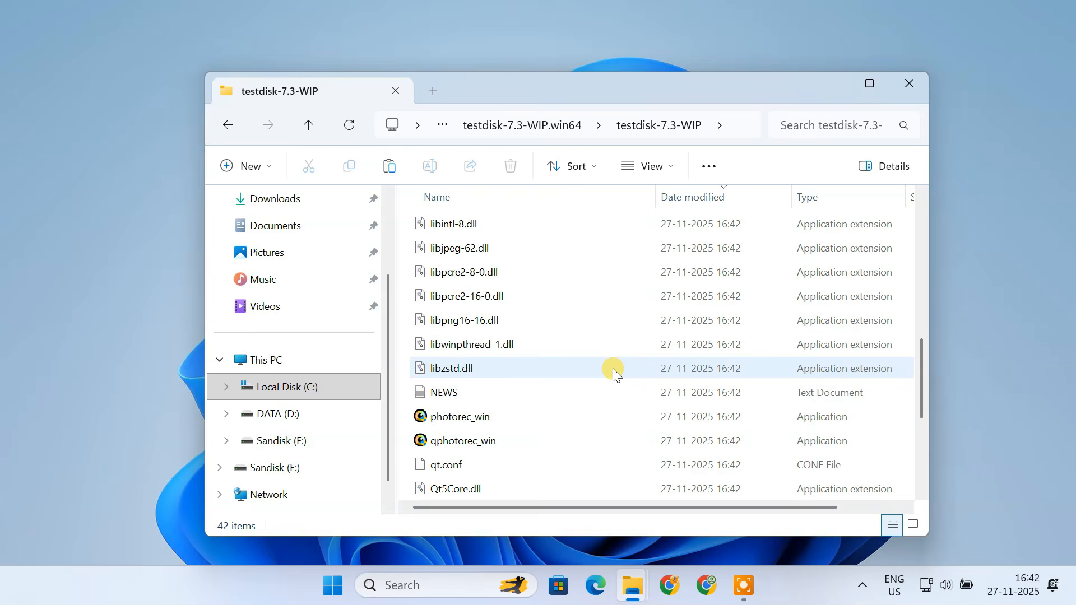
scroll(612, 368, "down", 1)
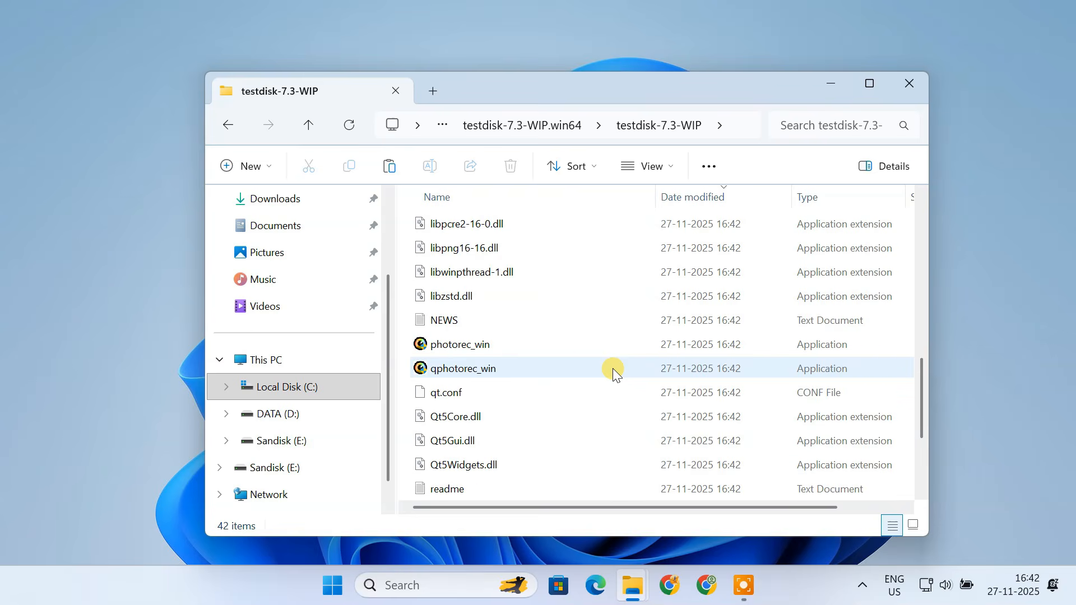
left_click(516, 345)
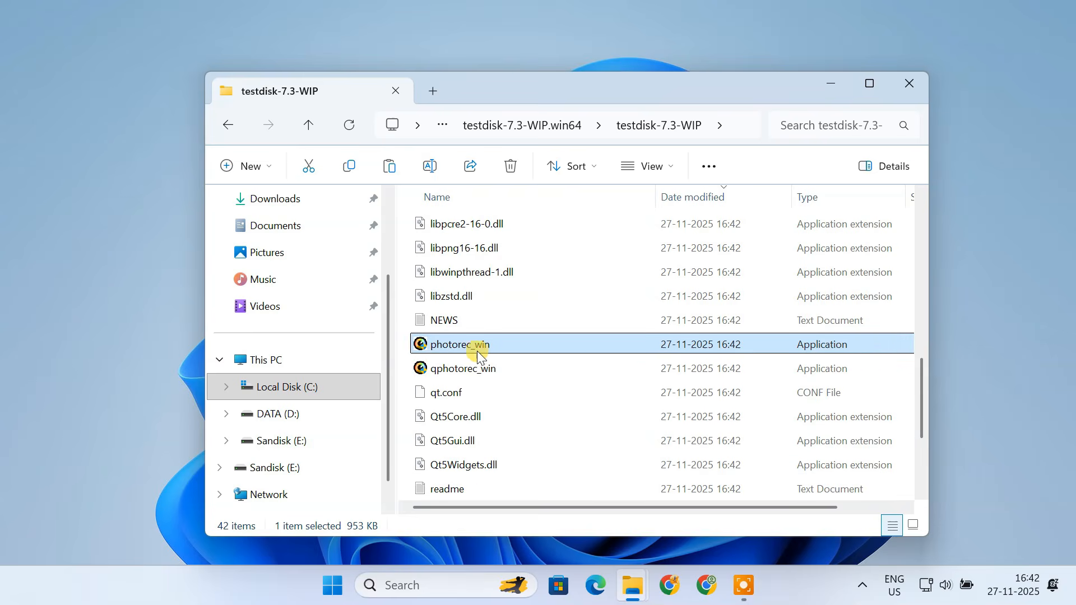
right_click(507, 345)
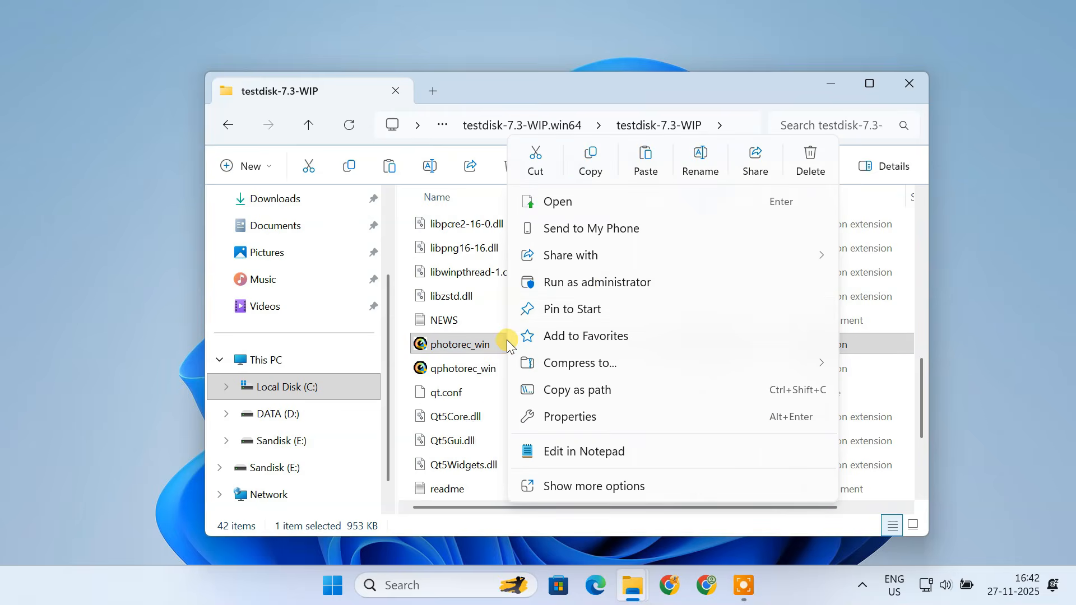
left_click(595, 281)
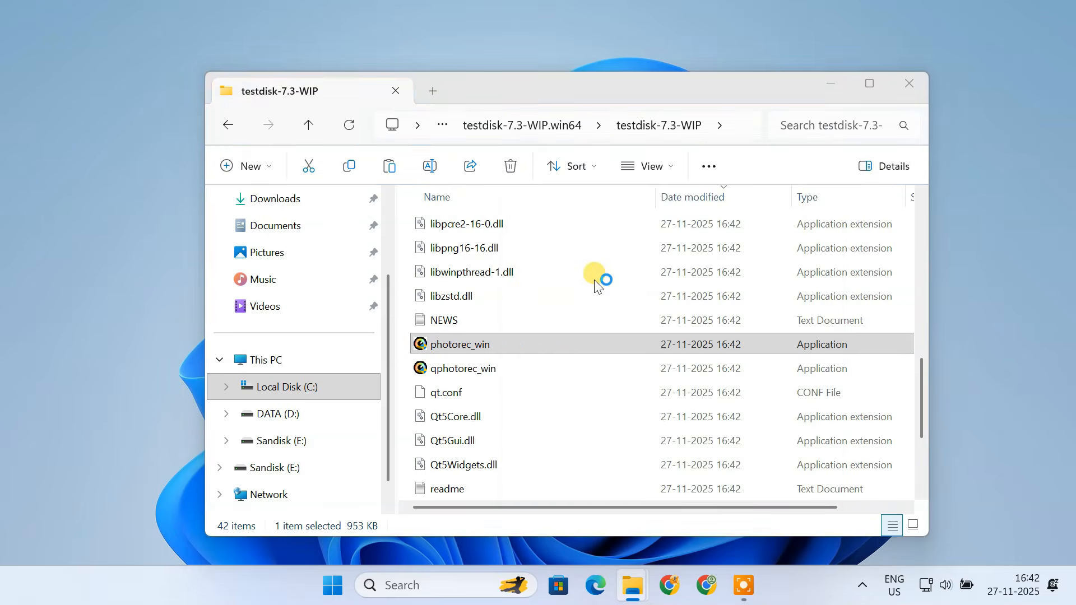
left_click(486, 436)
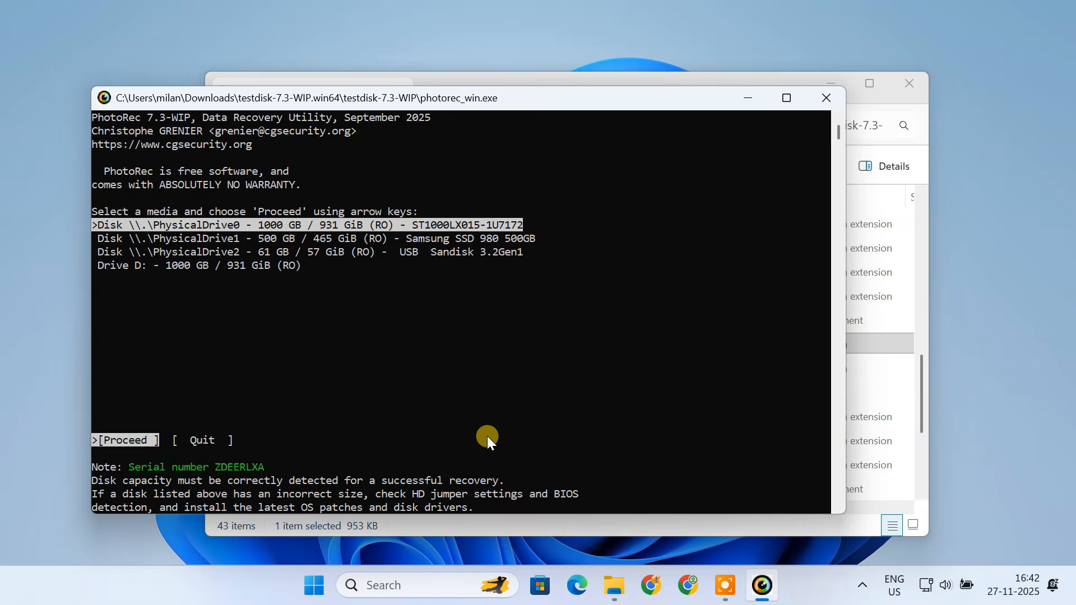
Step: Close the testdisk-7.3-WIP folder window and move the PhotoRec window toward the middle of the desktop
left_click(750, 79)
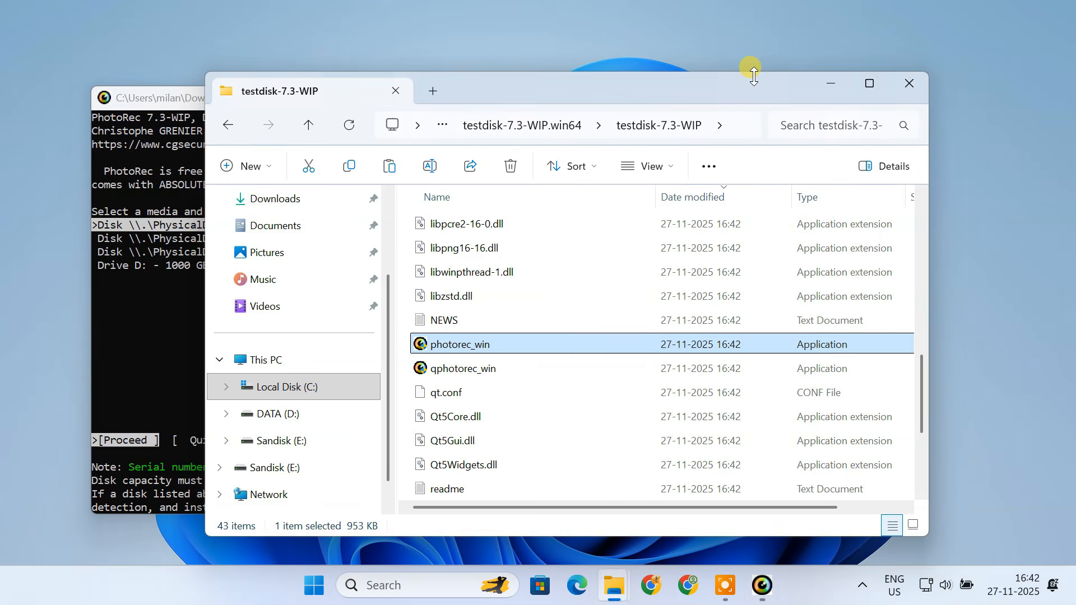
left_click(908, 84)
left_click_drag(636, 91, 719, 64)
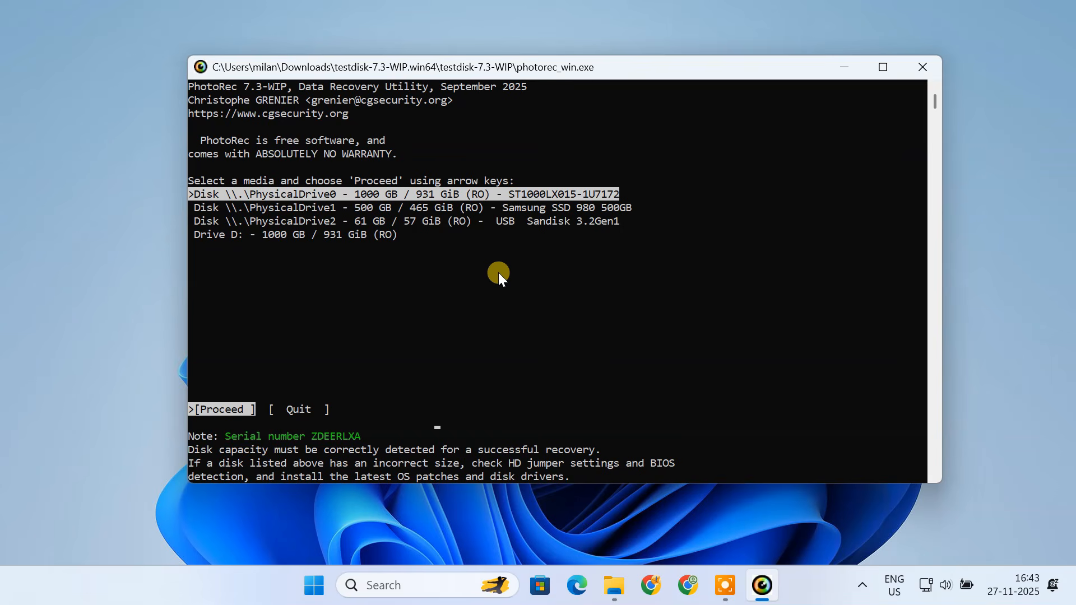
Step: Choose PhysicalDrive2, the USB Sandisk 3.2Gen1 disk, as the recovery media and proceed
key("Down")
key("Down")
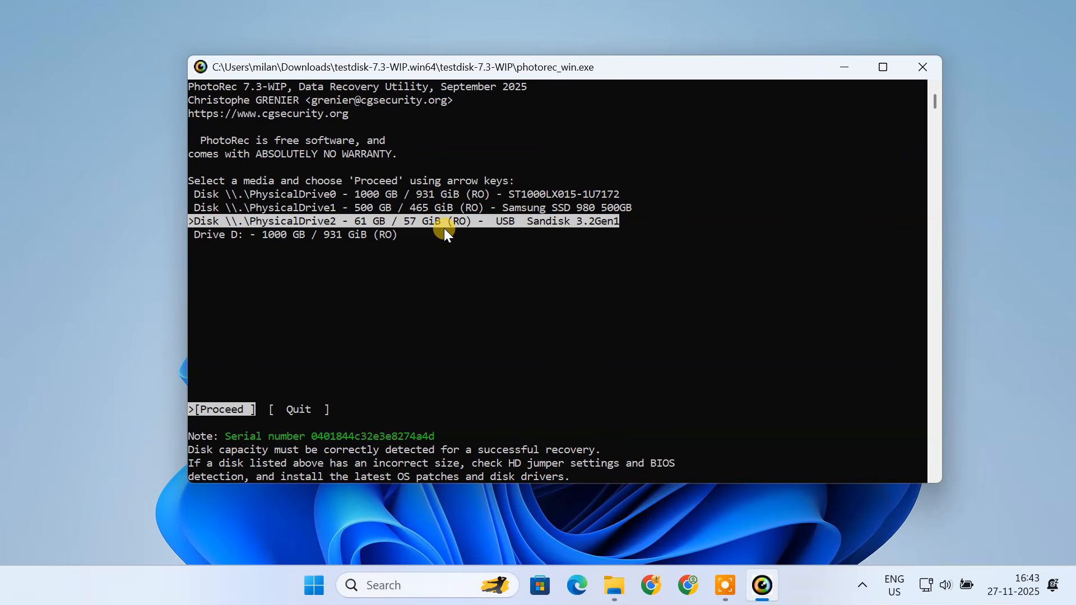
key("Return")
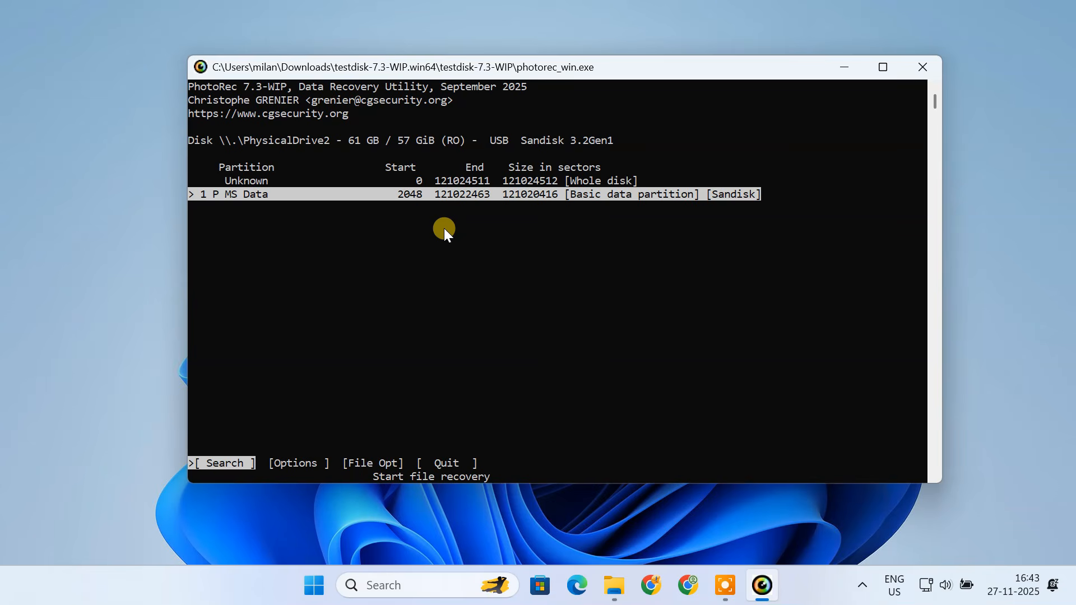
Step: Choose the Unknown [Whole disk] entry for the search and set the filesystem type to Other (FAT/NTFS/HFS+/ReiserFS)
key("Up")
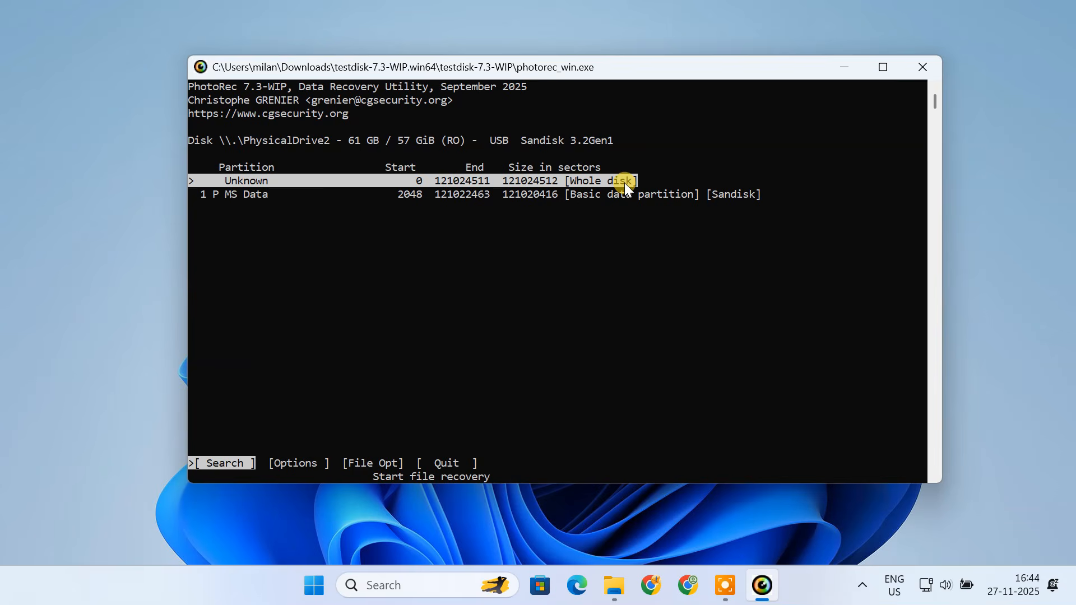
key("Return")
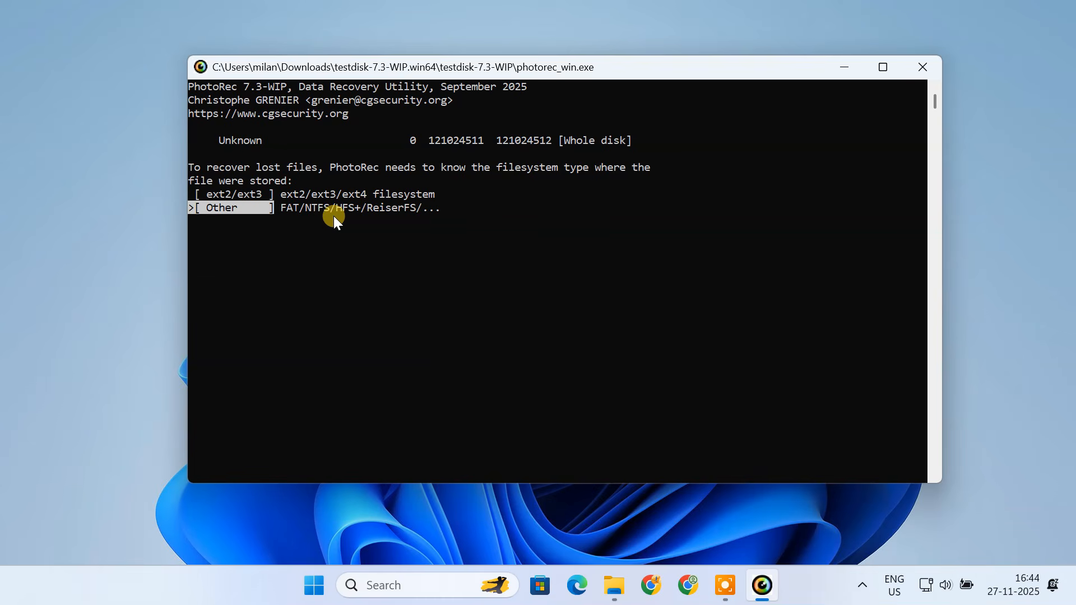
key("Return")
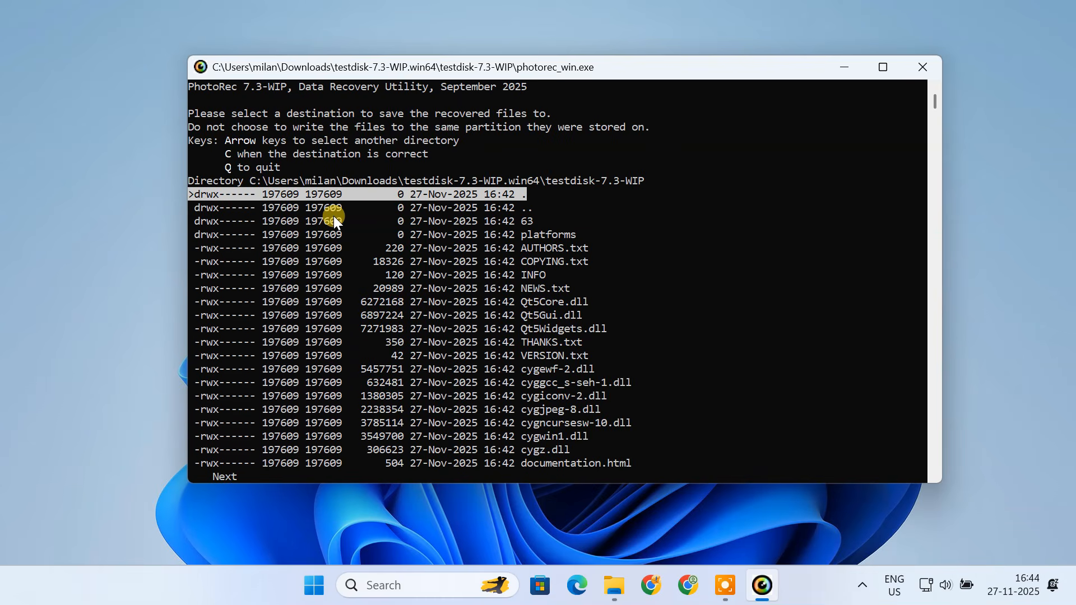
left_click_drag(189, 109, 552, 117)
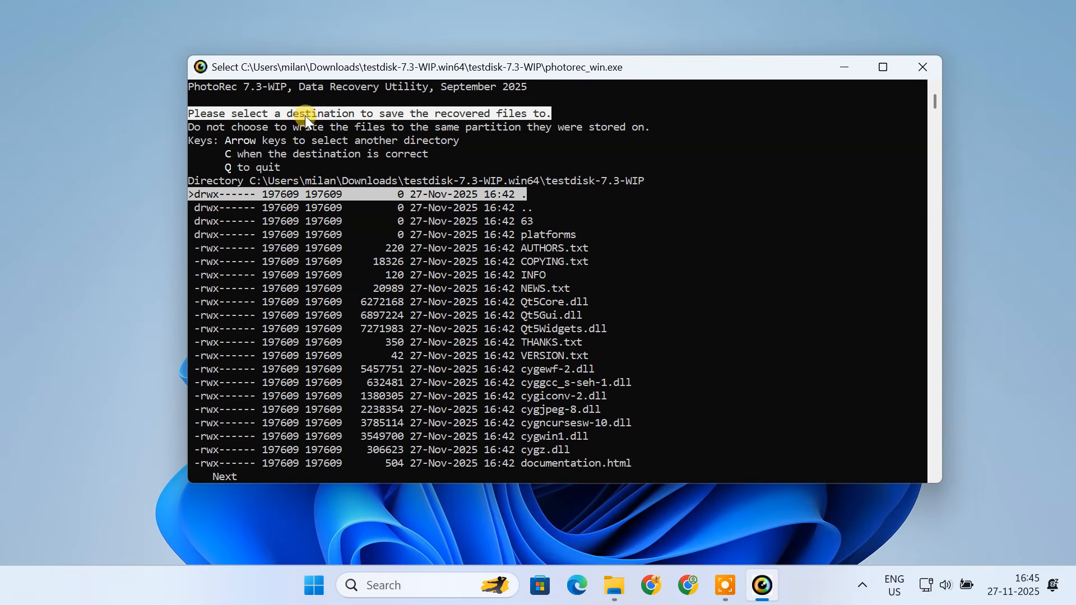
left_click(557, 116)
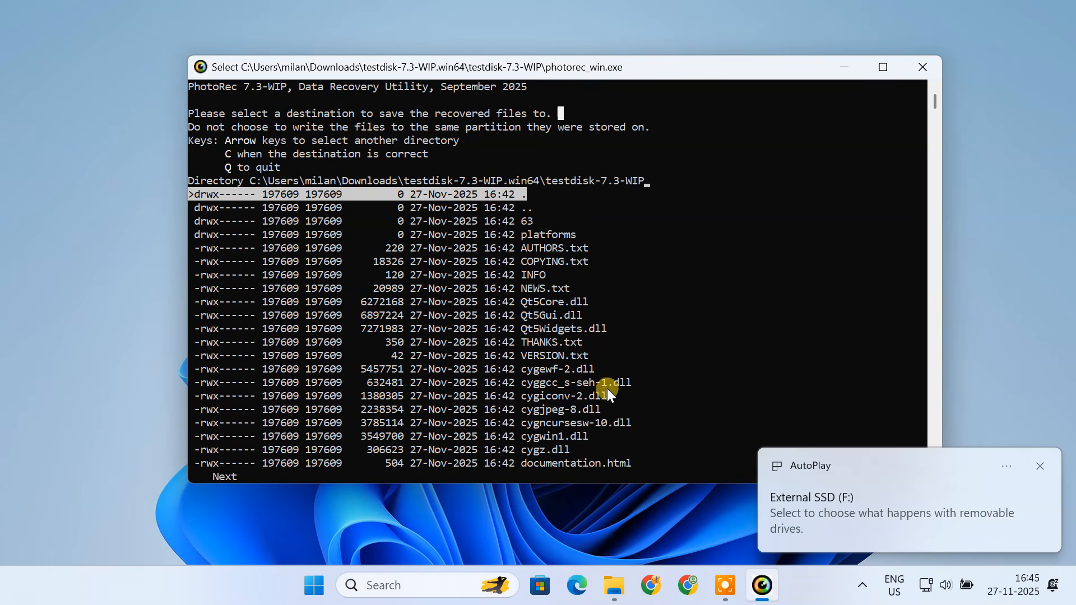
Step: Switch to File Explorer and open the External SSD (F:) drive from This PC
left_click(614, 584)
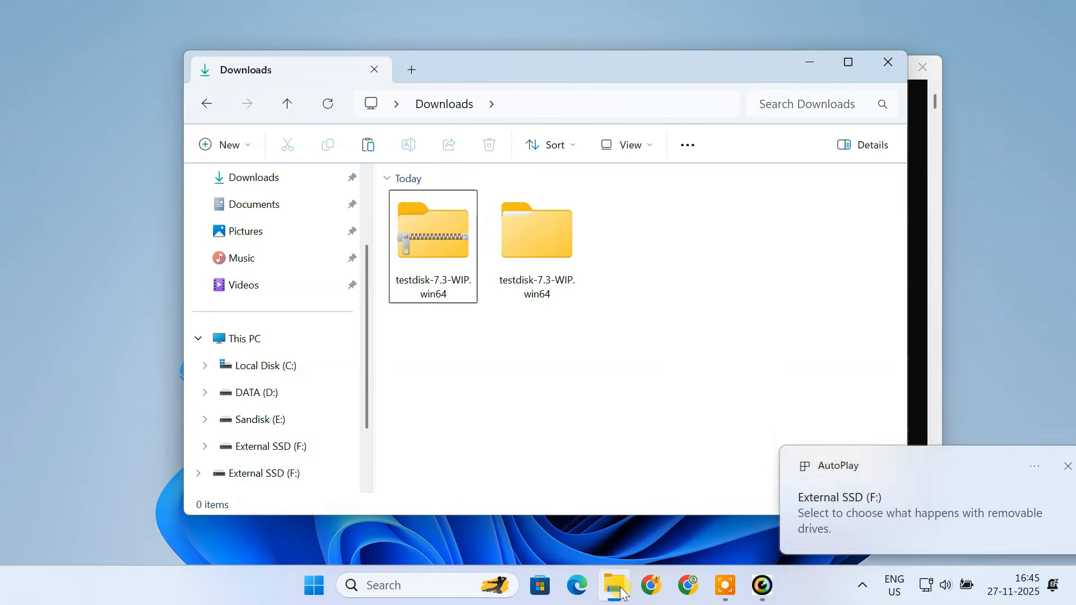
left_click(304, 346)
left_click(688, 266)
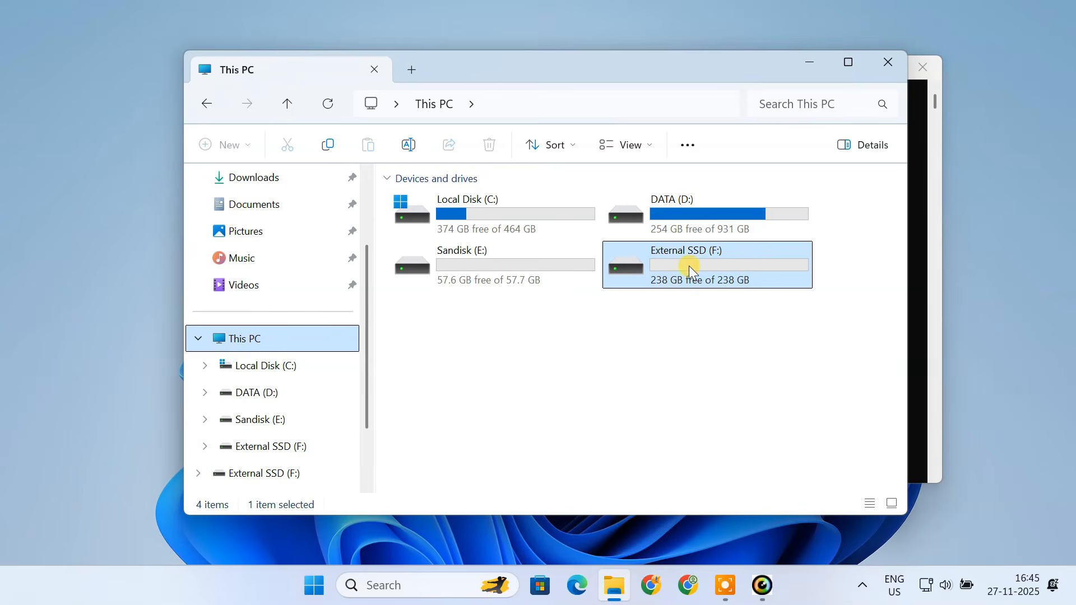
double_click(691, 261)
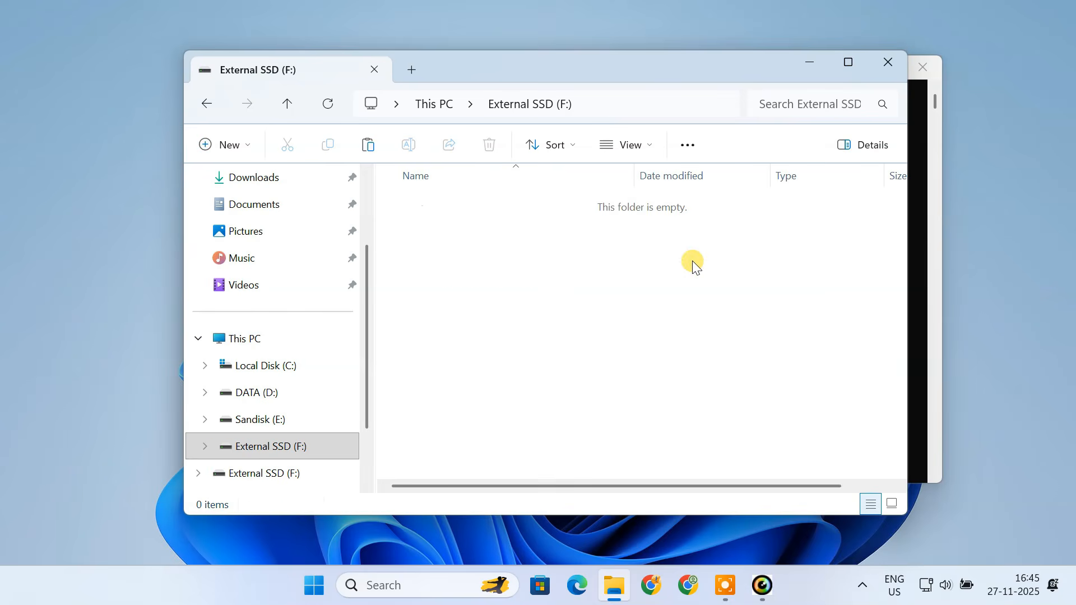
Step: Create a folder named Recovered Data on the External SSD (F:) drive and minimize the window
left_click(237, 143)
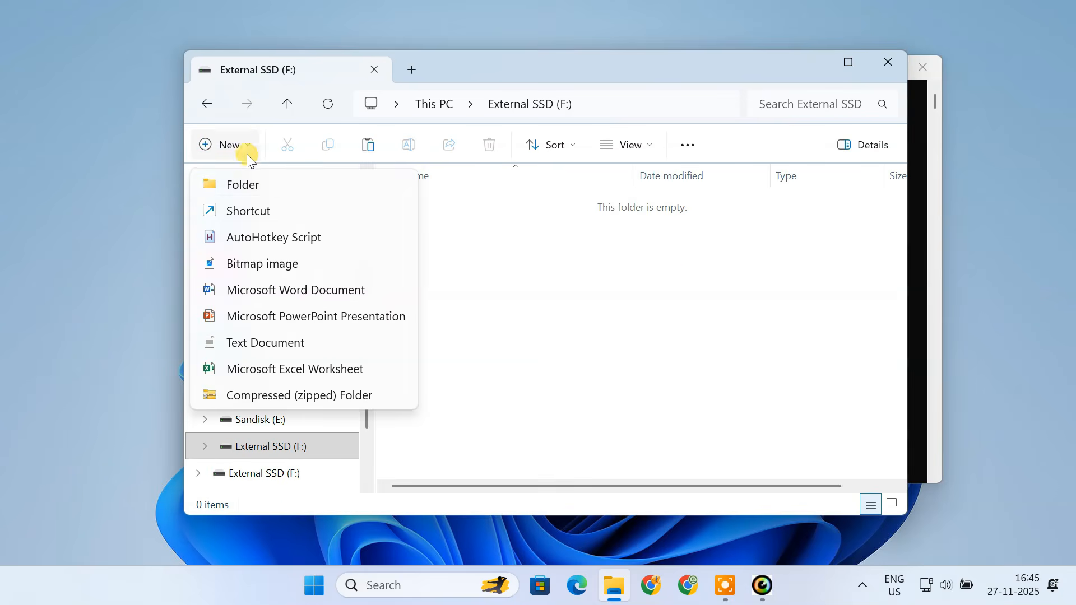
left_click(278, 182)
key("BackSpace")
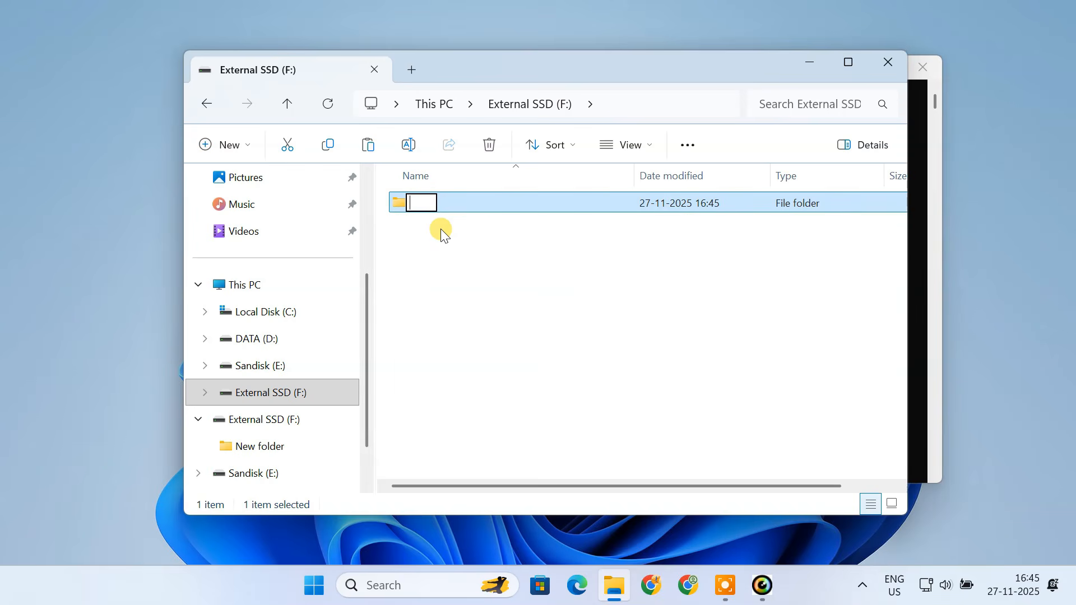
type("Recovered Dat")
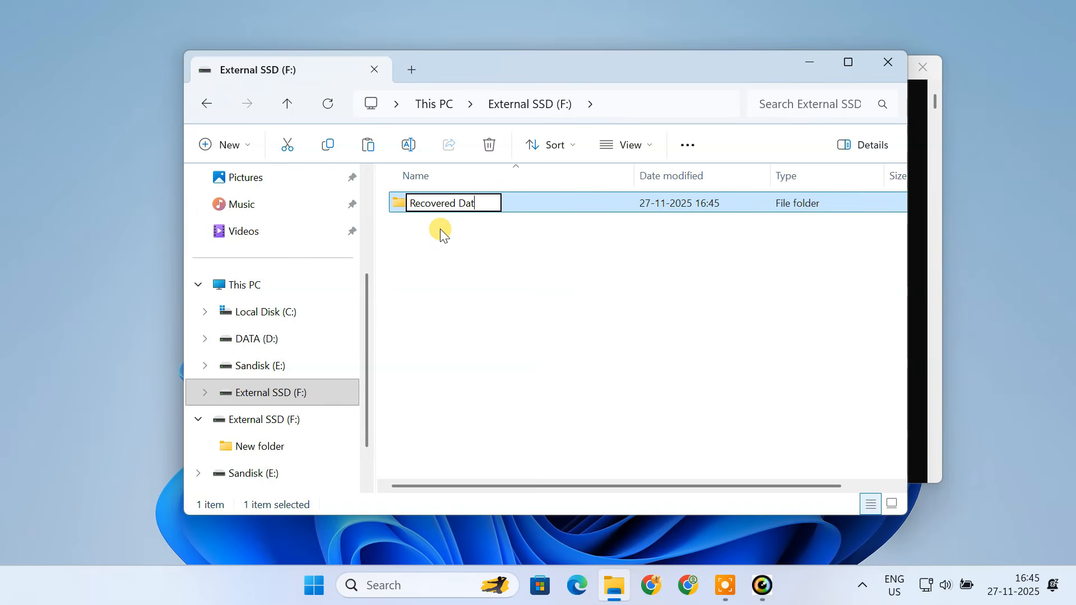
type("a")
key("Return")
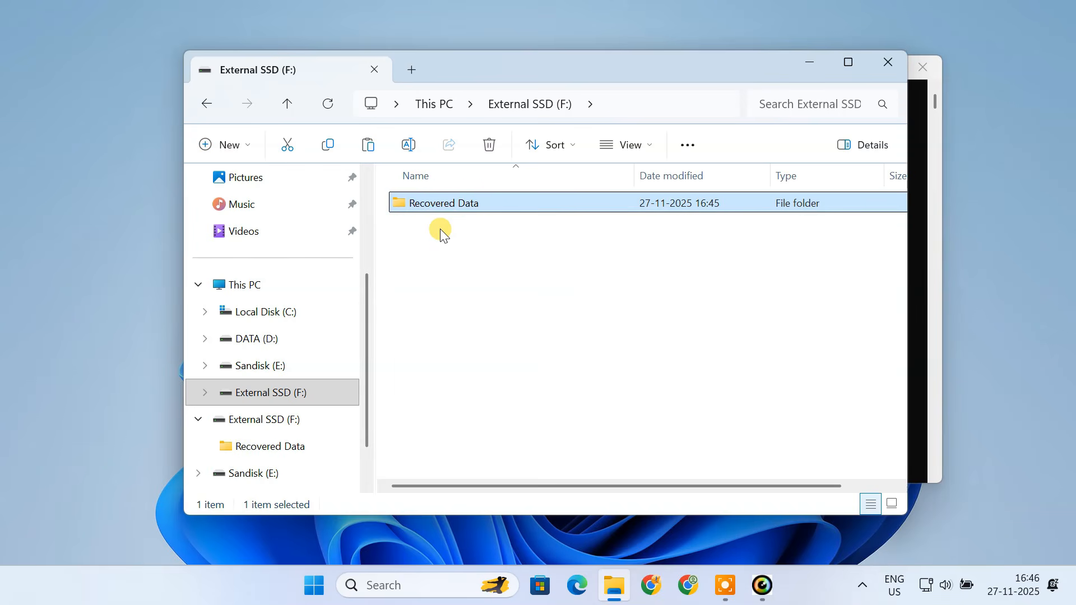
left_click(811, 63)
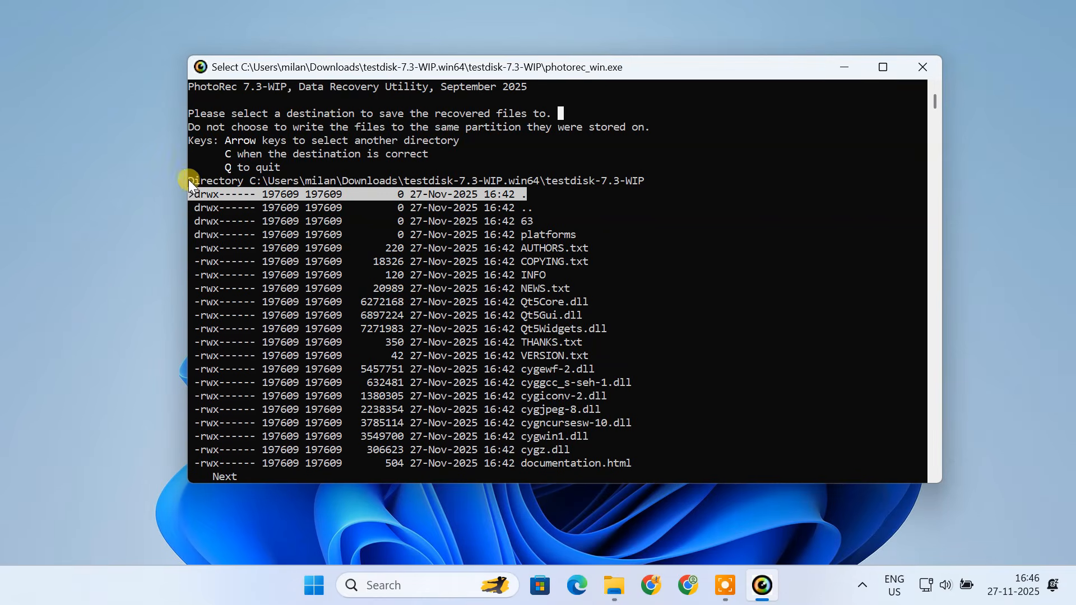
Step: In PhotoRec's destination browser, go up one directory, enter cygdrive and highlight drive f
left_click_drag(189, 180, 664, 182)
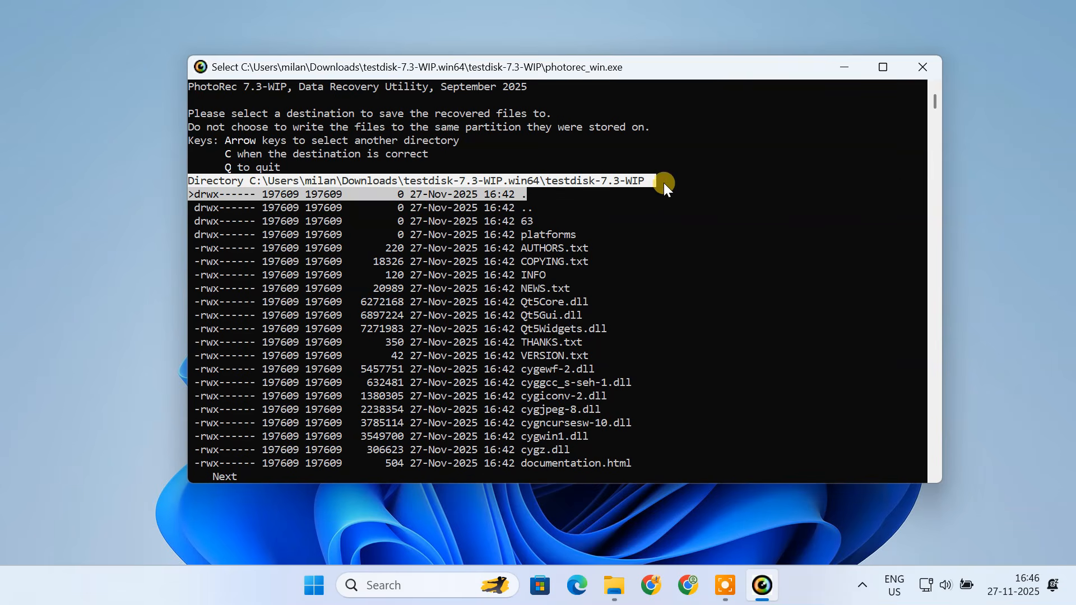
right_click(646, 188)
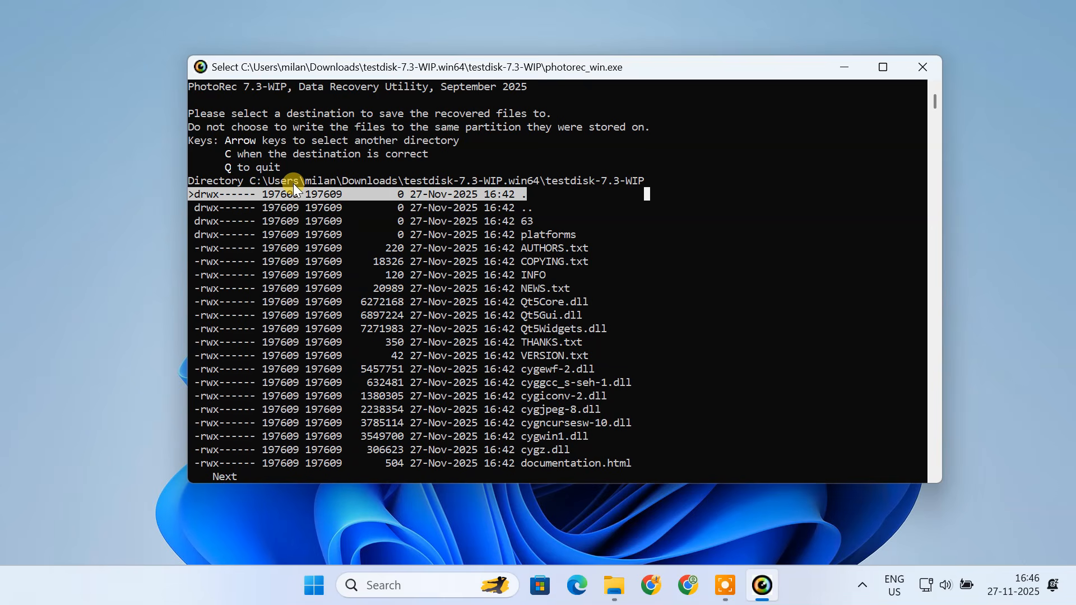
key("Left")
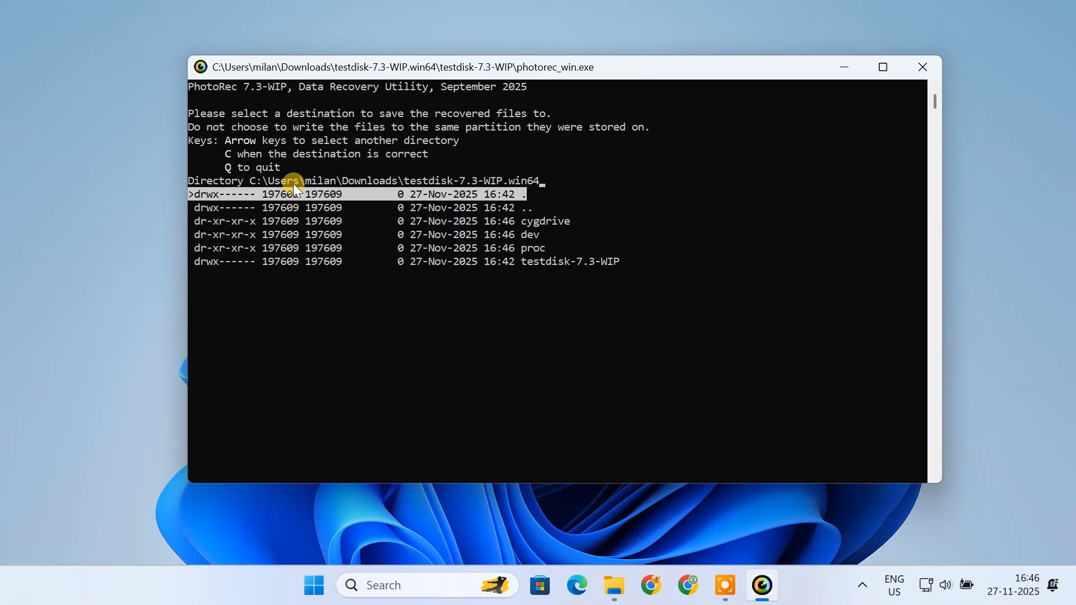
key("Down")
key("Down")
key("Right")
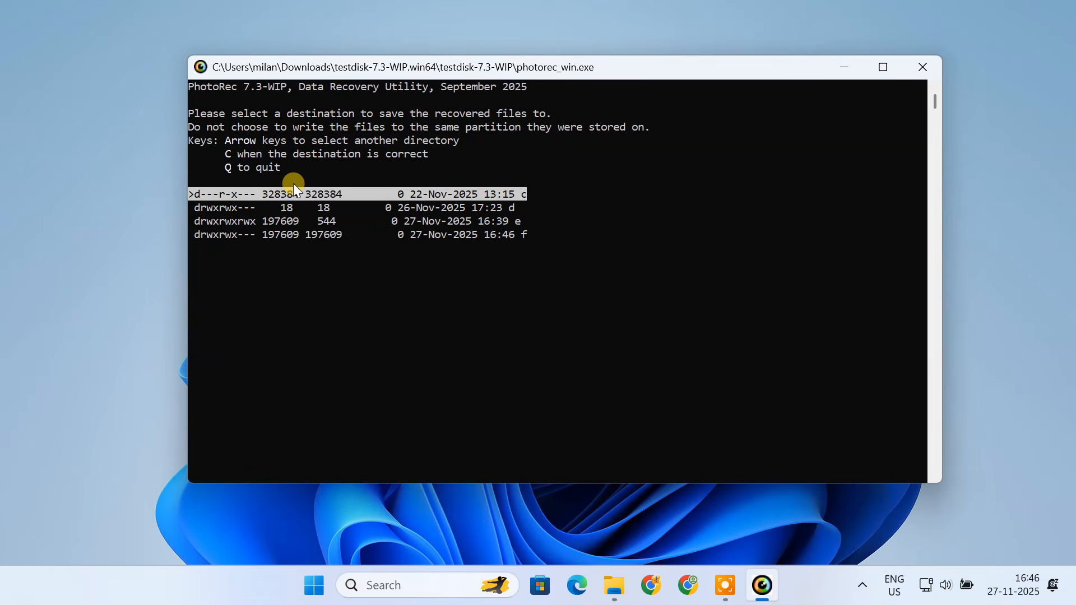
key("Down")
key("Down")
key("Down")
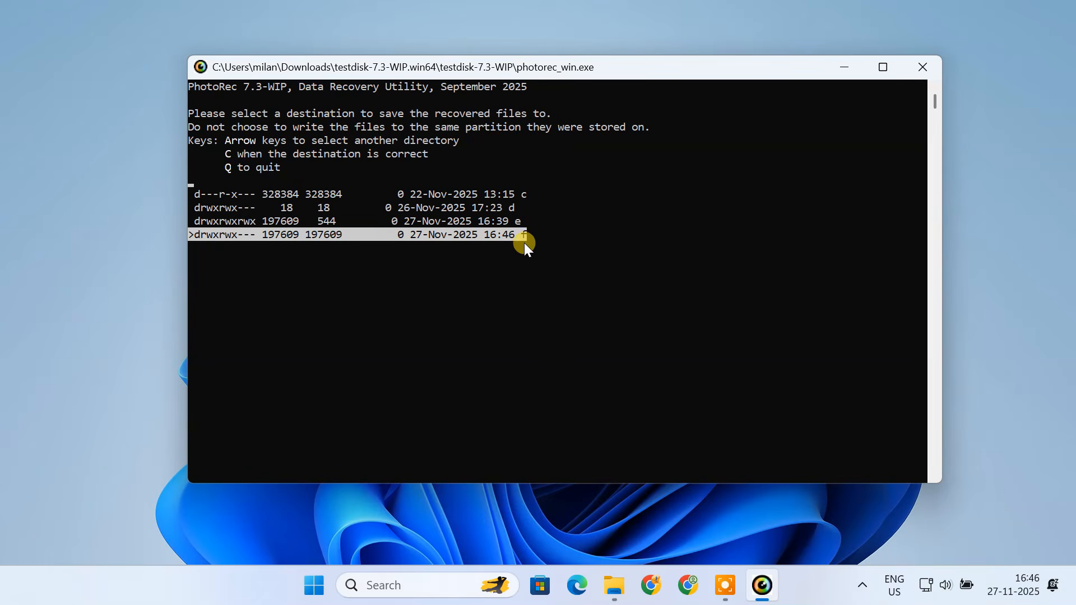
Step: Check the External SSD's drive letter under This PC in File Explorer and minimize the window
left_click(613, 582)
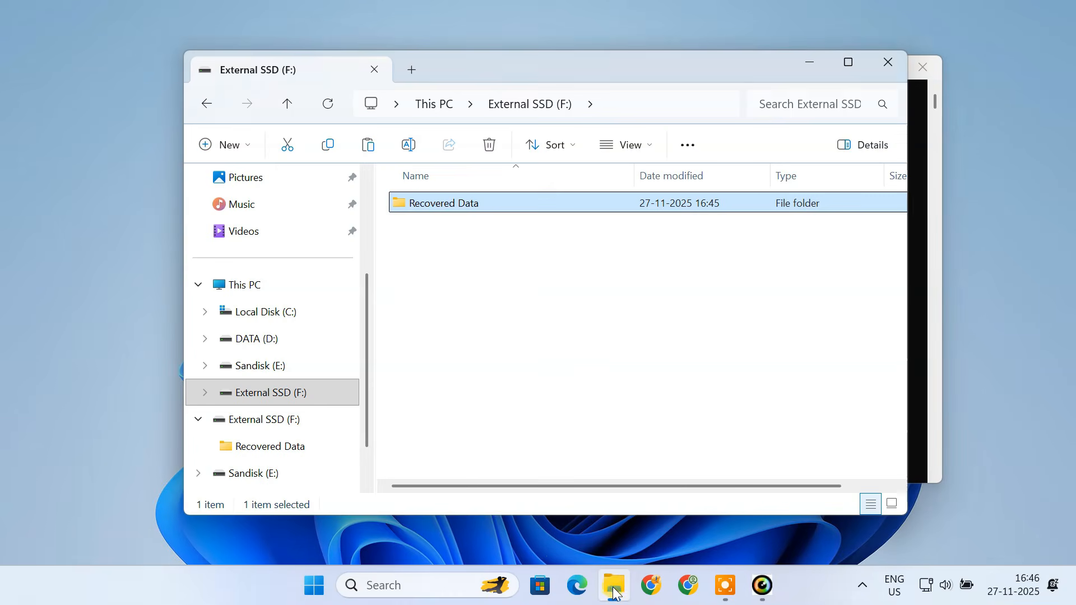
left_click(285, 291)
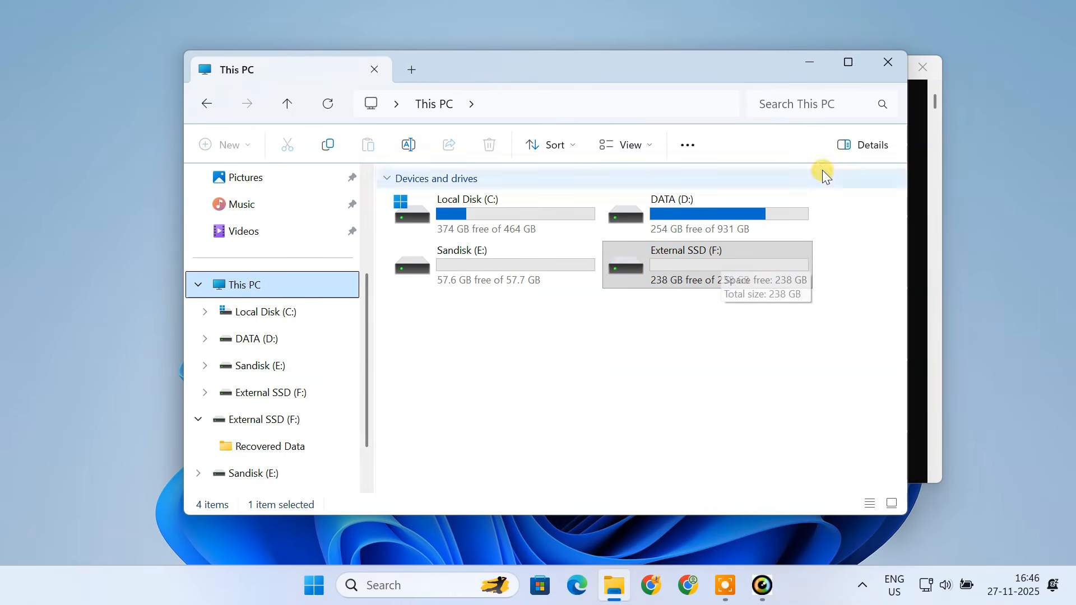
left_click(811, 66)
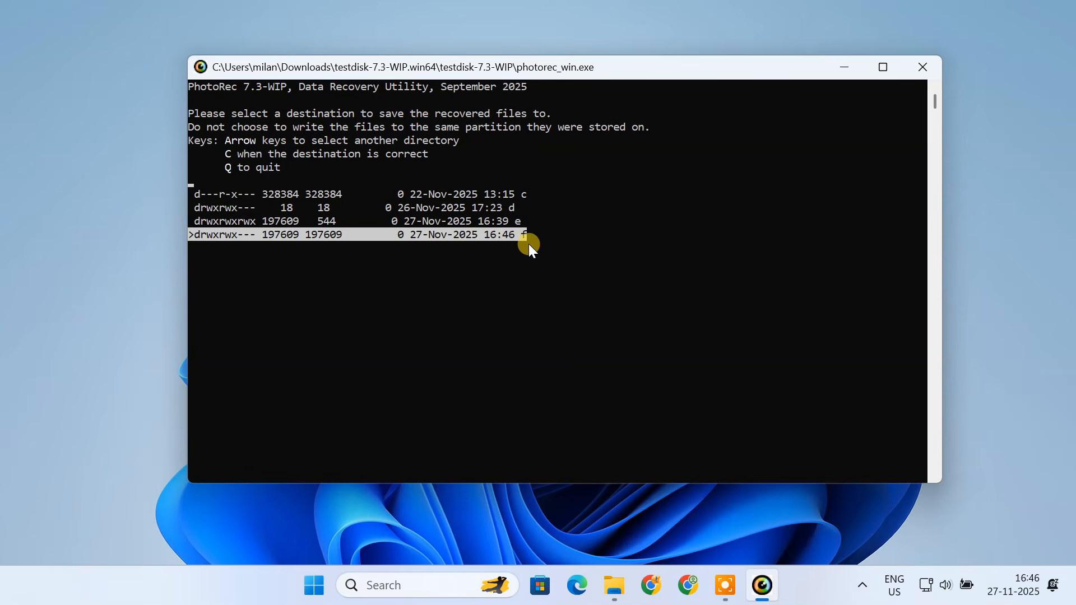
Step: Enter drive f, open its Recovered Data folder and confirm it as the destination to start the file recovery
key("Return")
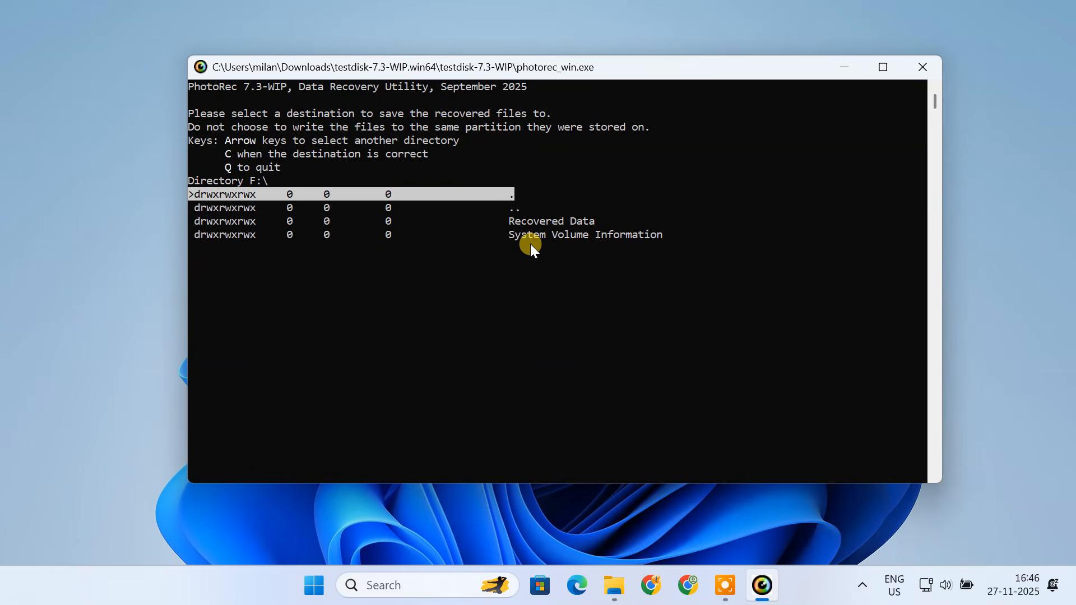
key("Down")
key("Down")
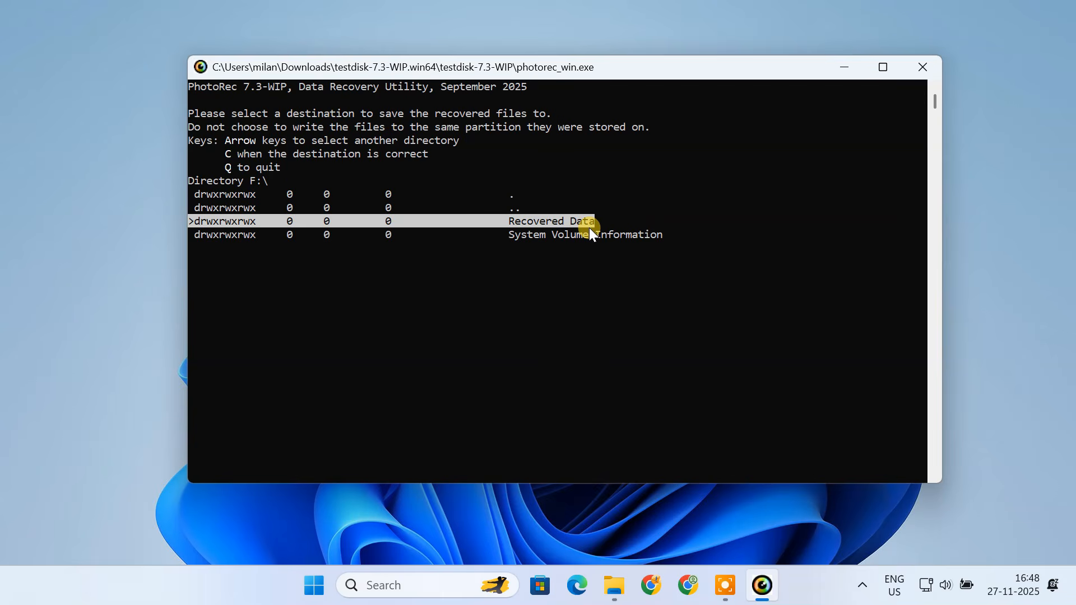
key("Return")
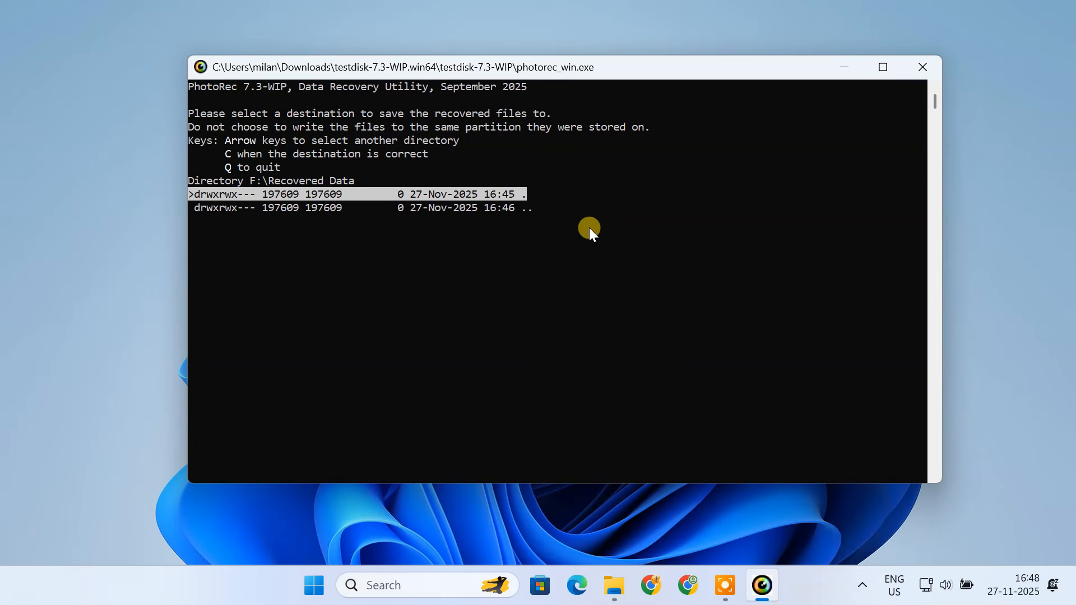
left_click_drag(224, 154, 429, 155)
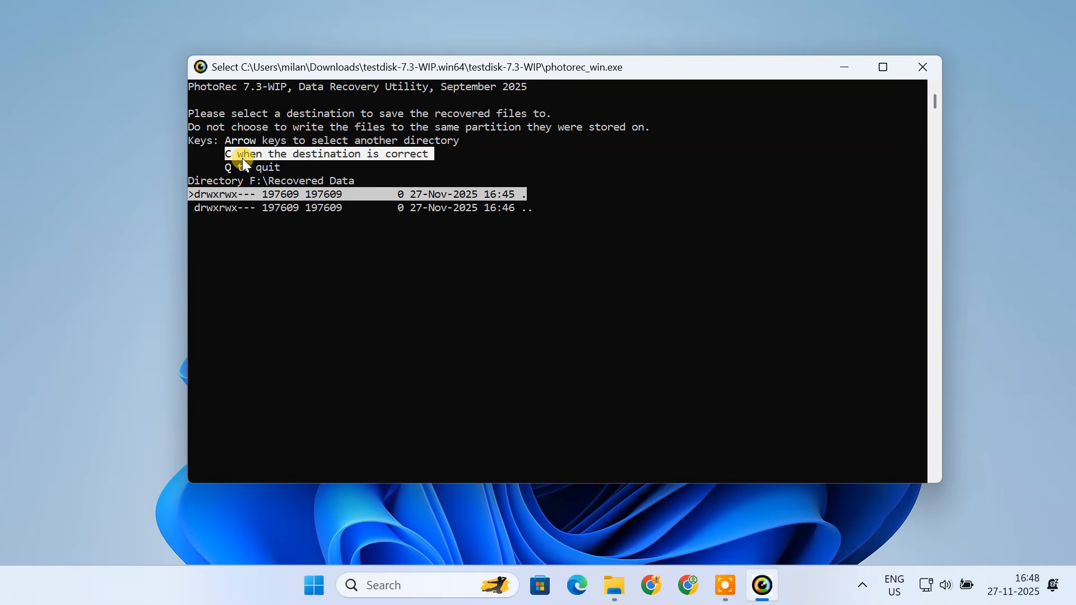
left_click(353, 195)
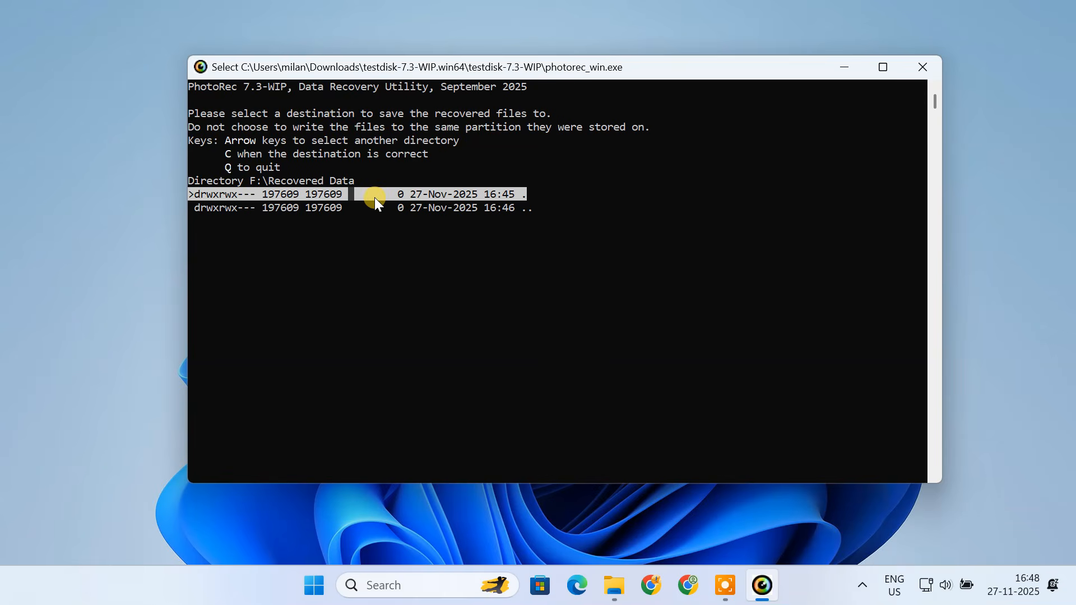
key("c")
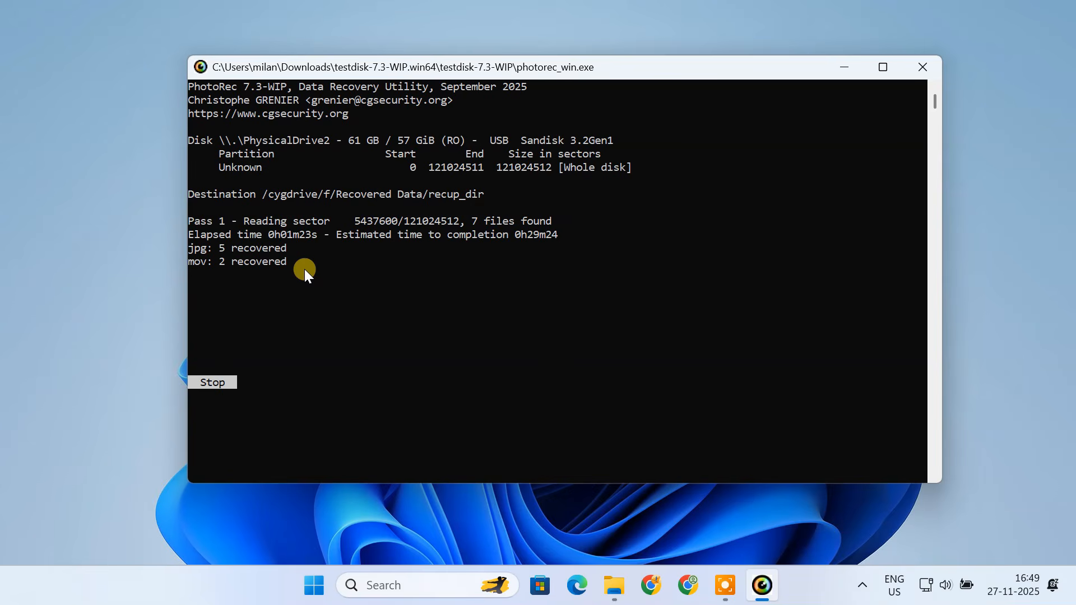
Step: Switch to File Explorer and open the recup_dir.1 folder inside Recovered Data on the External SSD (F:) drive
left_click(623, 589)
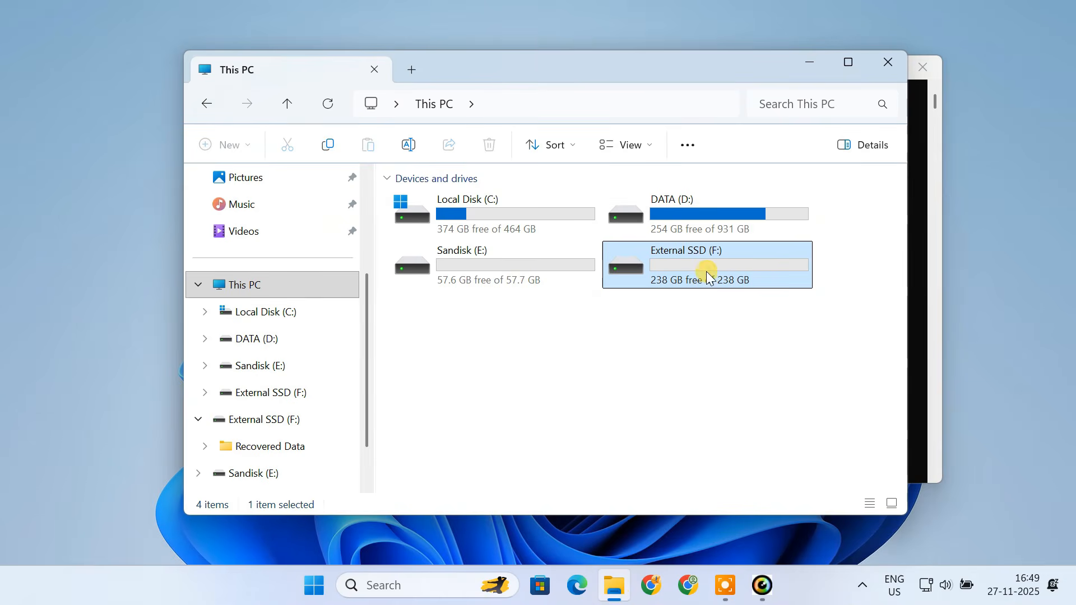
double_click(706, 271)
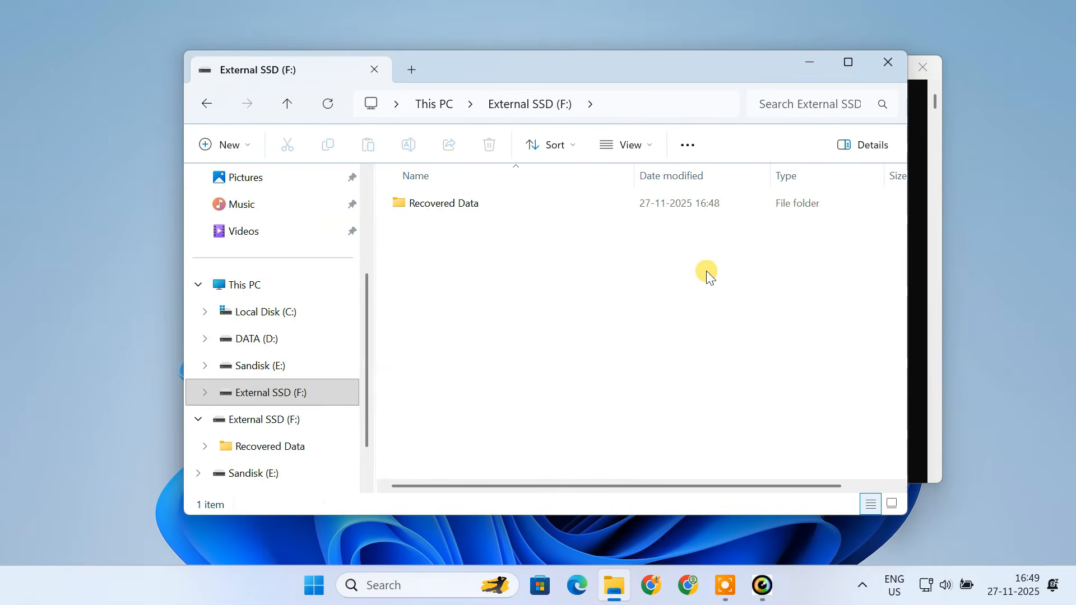
double_click(496, 204)
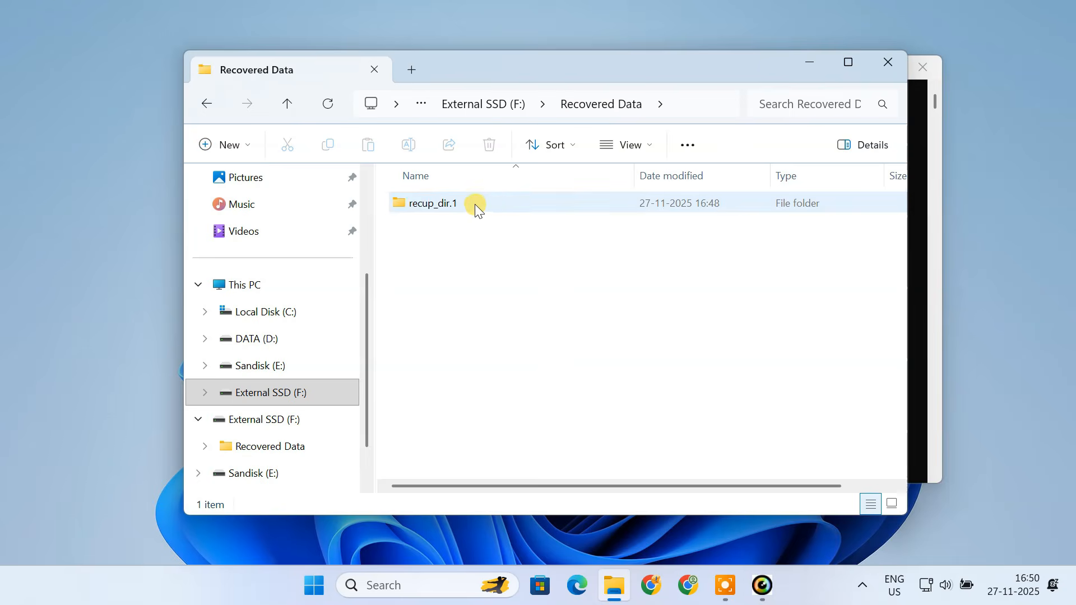
double_click(475, 204)
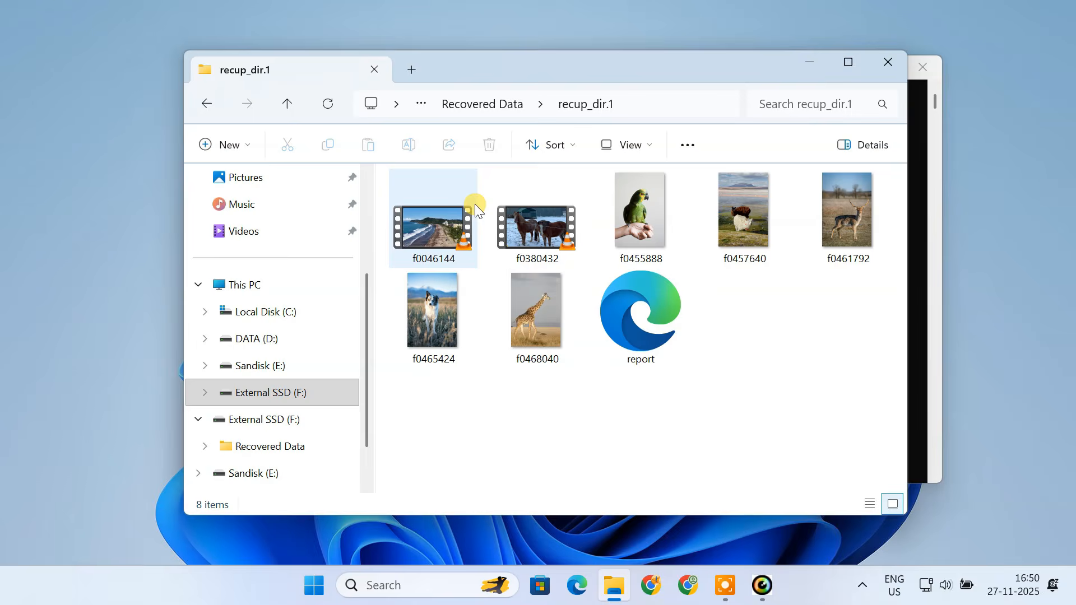
left_click_drag(384, 228, 825, 243)
left_click(869, 312)
left_click_drag(419, 370, 556, 404)
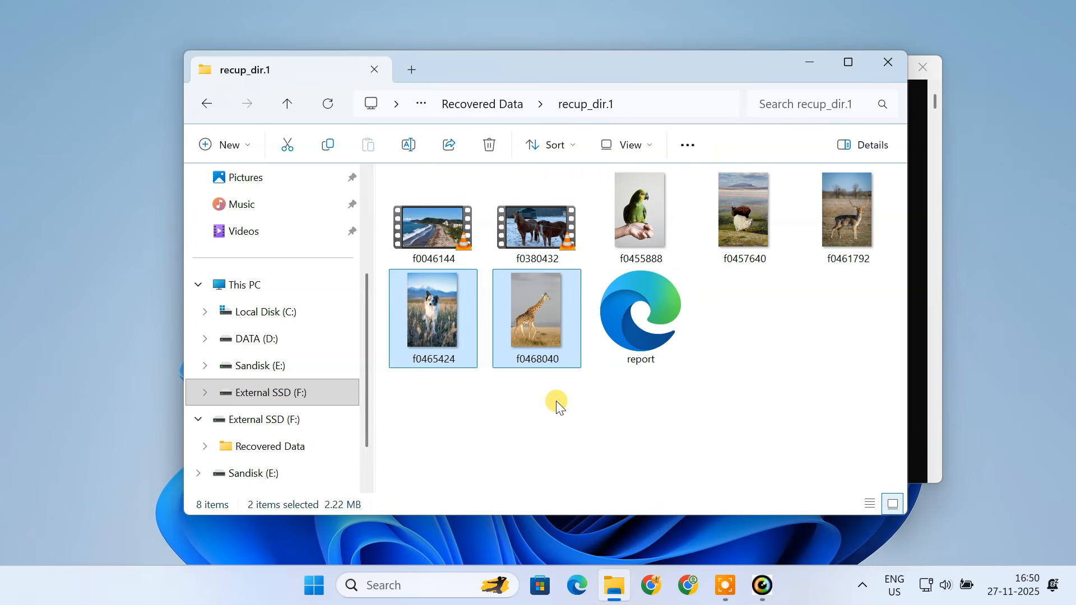
left_click(556, 404)
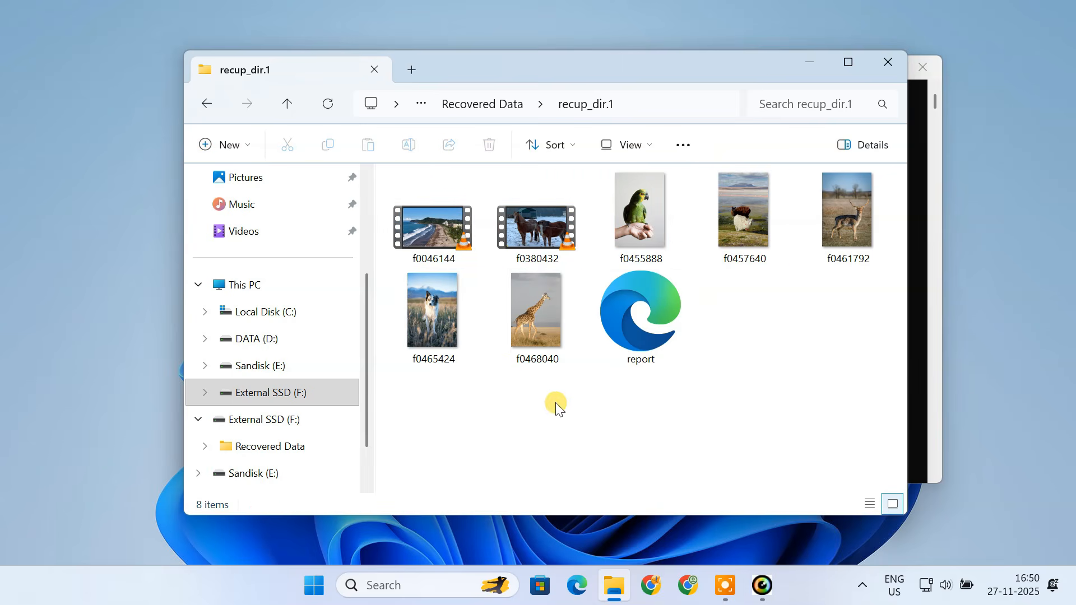
Step: Play the recovered videos f0046144 and f0380432 to check them, closing the player after each
double_click(439, 227)
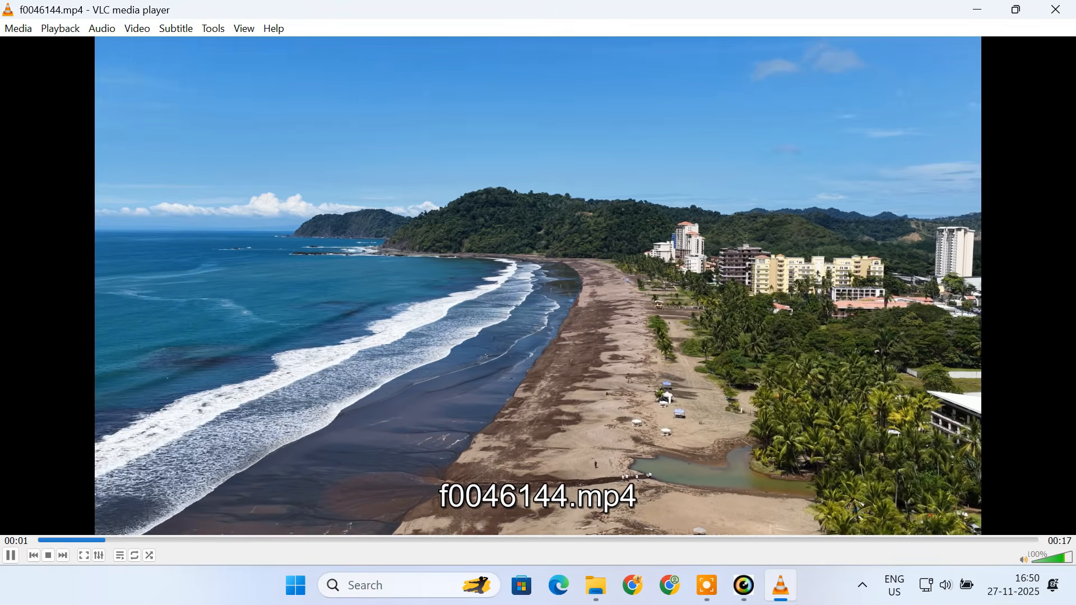
left_click(1055, 24)
double_click(544, 216)
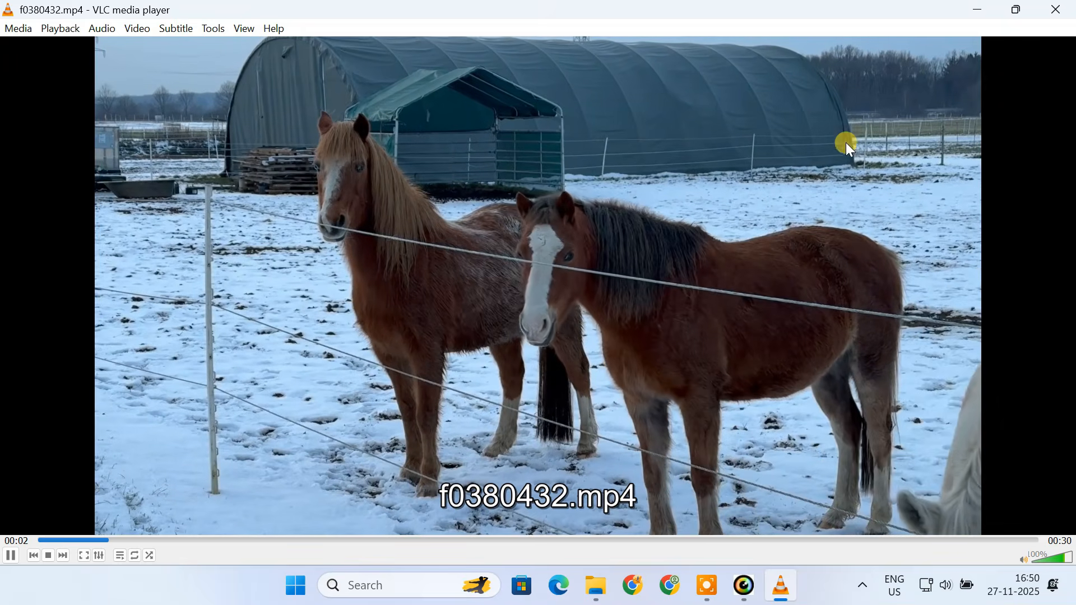
left_click(1045, 15)
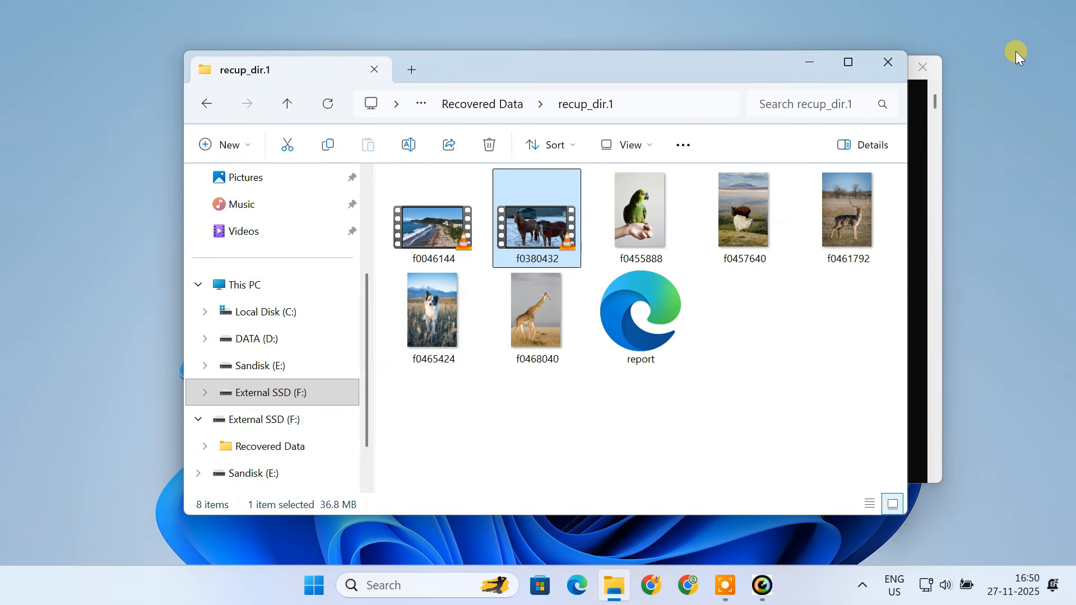
Step: View the recovered photos f0455888 and f0461792 to check them, closing the viewer after each
double_click(650, 212)
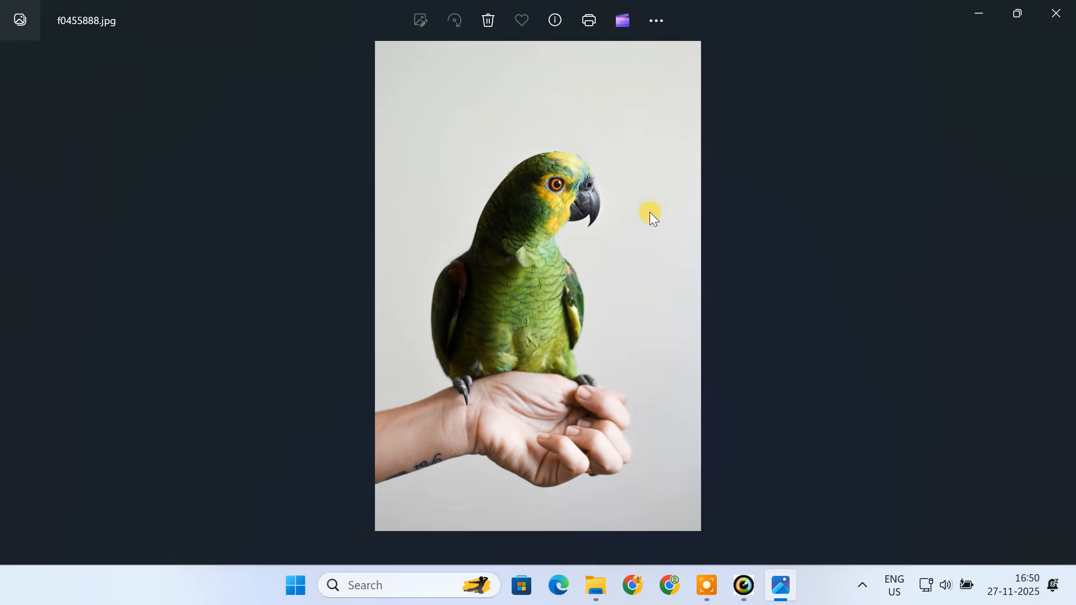
left_click(1047, 17)
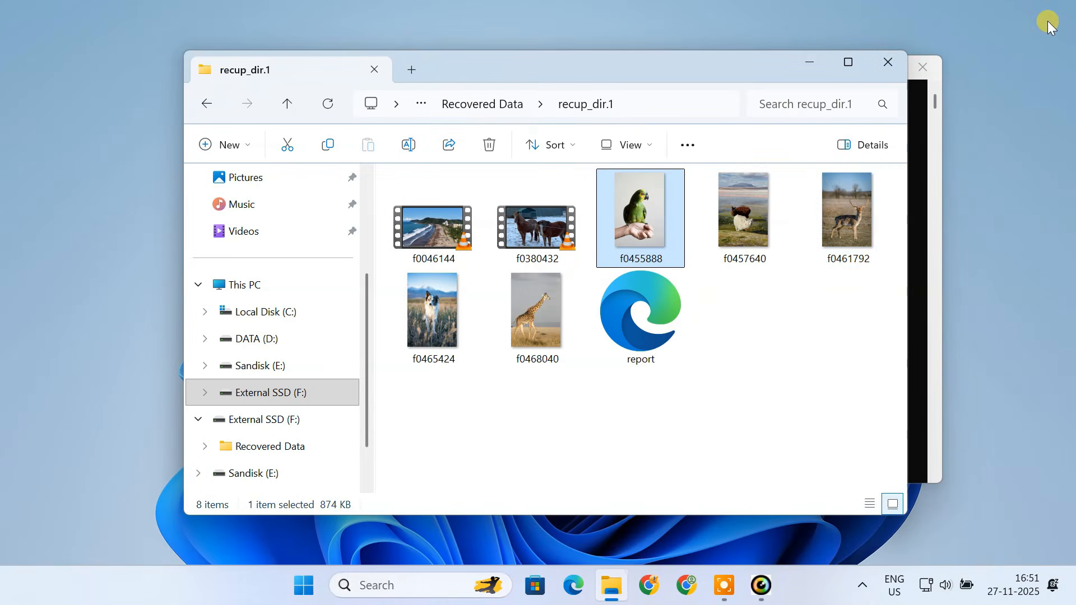
left_click(841, 193)
double_click(841, 194)
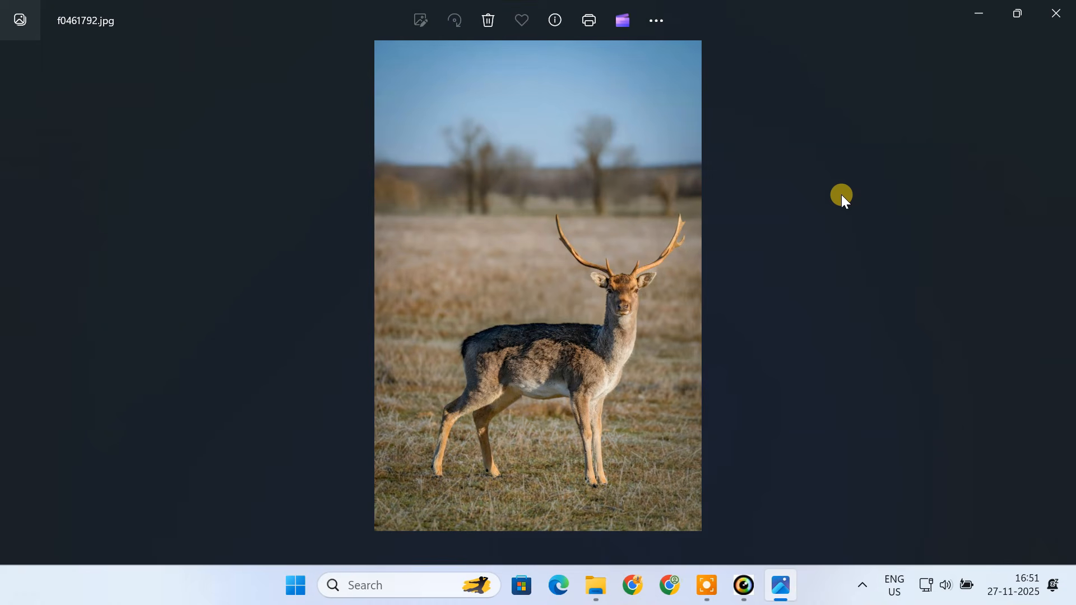
left_click(1053, 22)
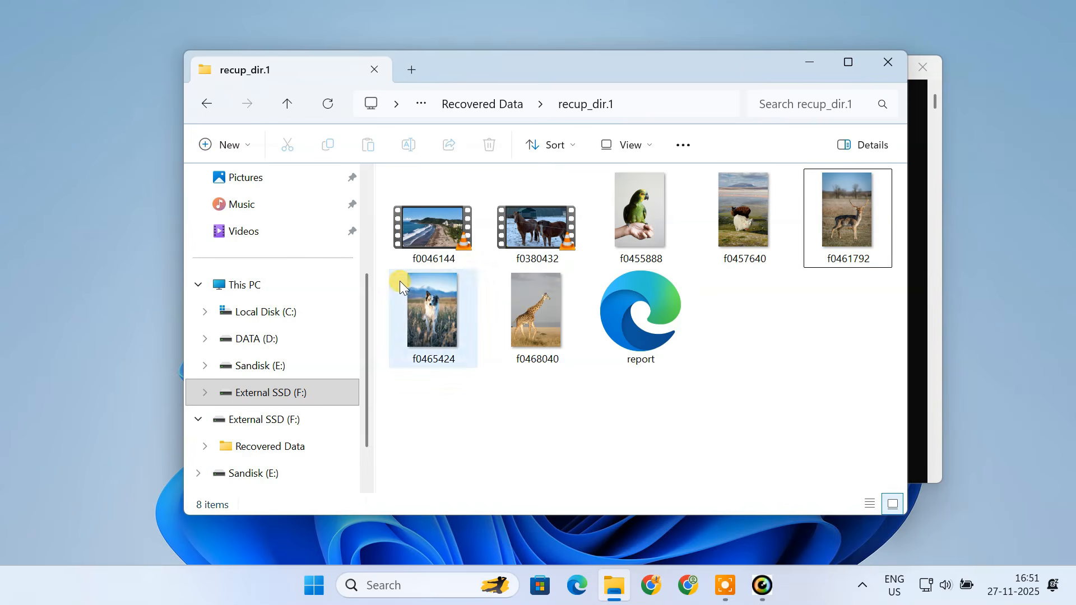
Step: Copy all seven recovered photos and videos in recup_dir.1, leaving out the report file
left_click_drag(385, 220, 845, 241)
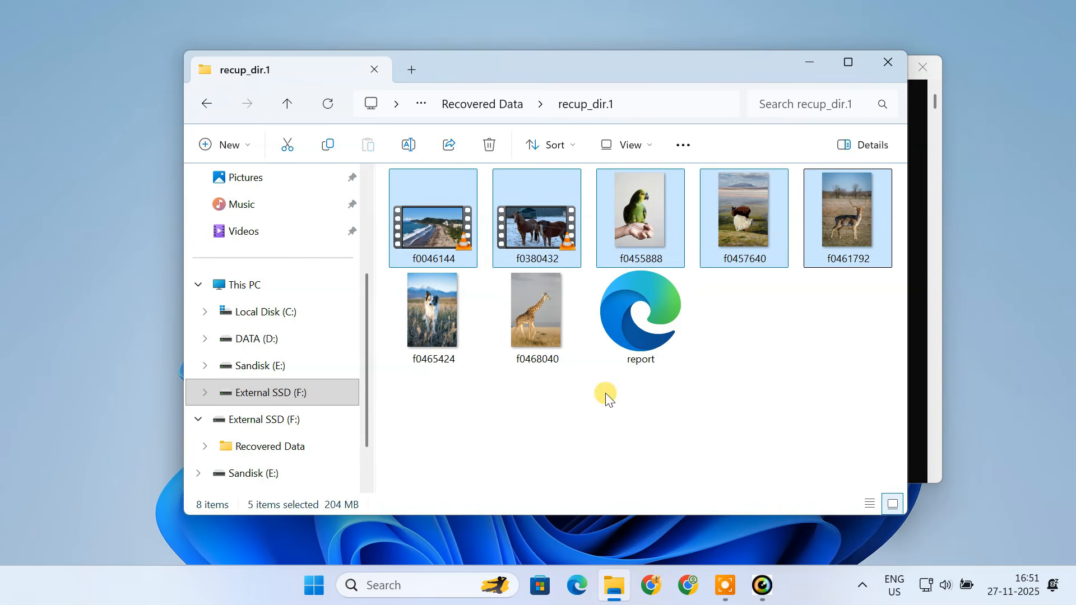
left_click_drag(435, 385, 540, 347)
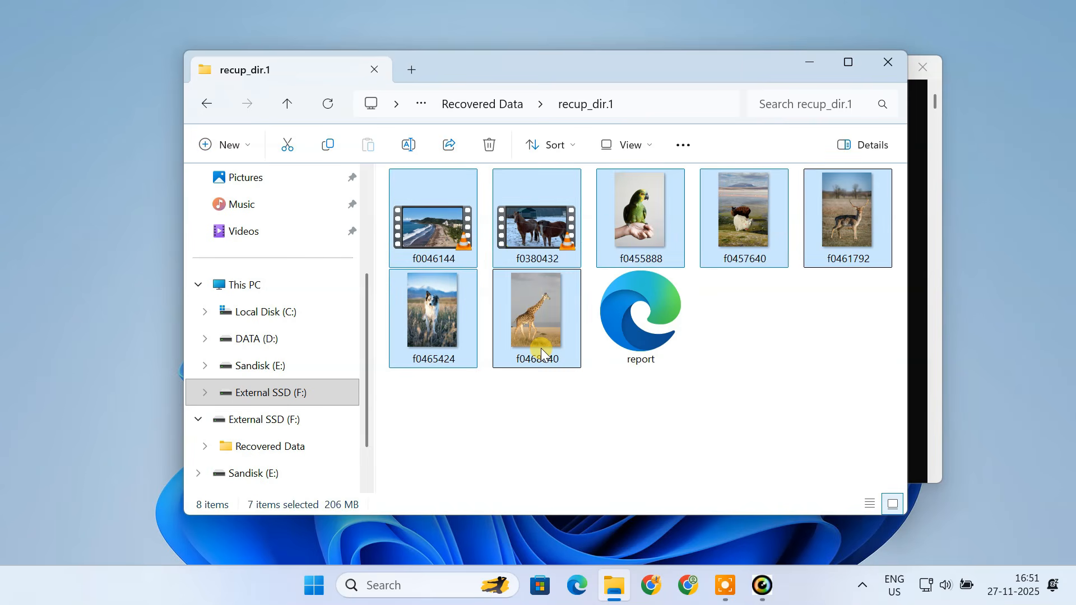
right_click(537, 299)
left_click(625, 66)
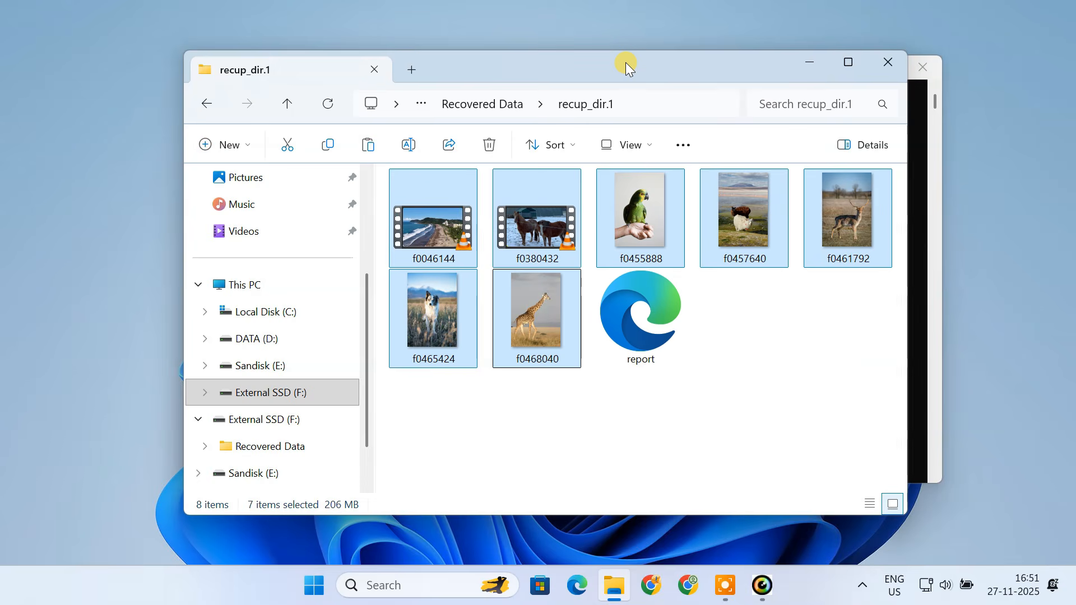
Step: Paste the copied photos and videos into the Sandisk (E:) drive and close the File Explorer window
left_click(267, 283)
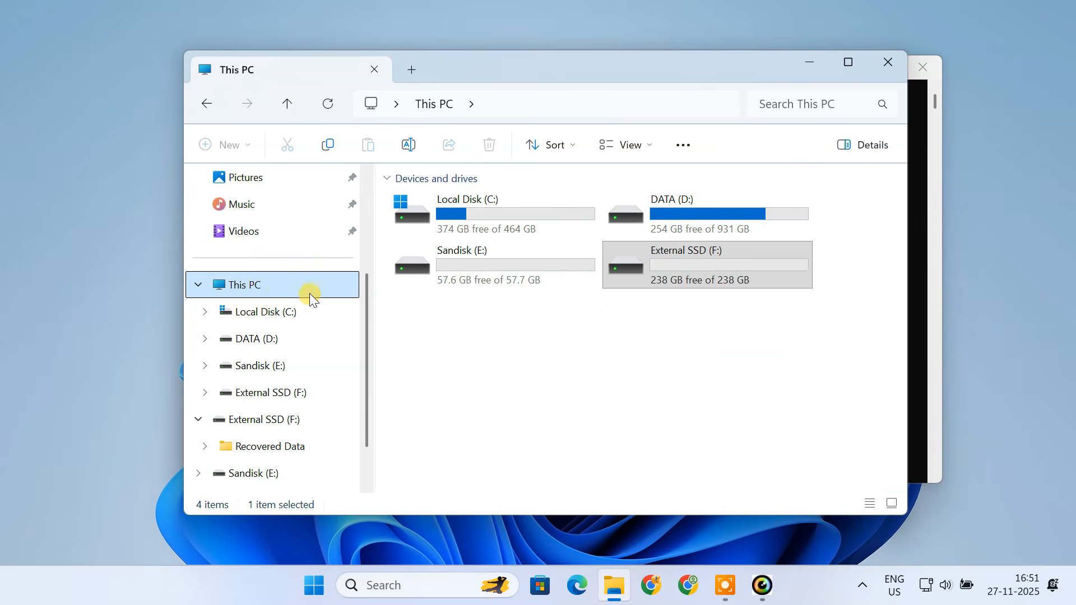
double_click(489, 262)
right_click(479, 234)
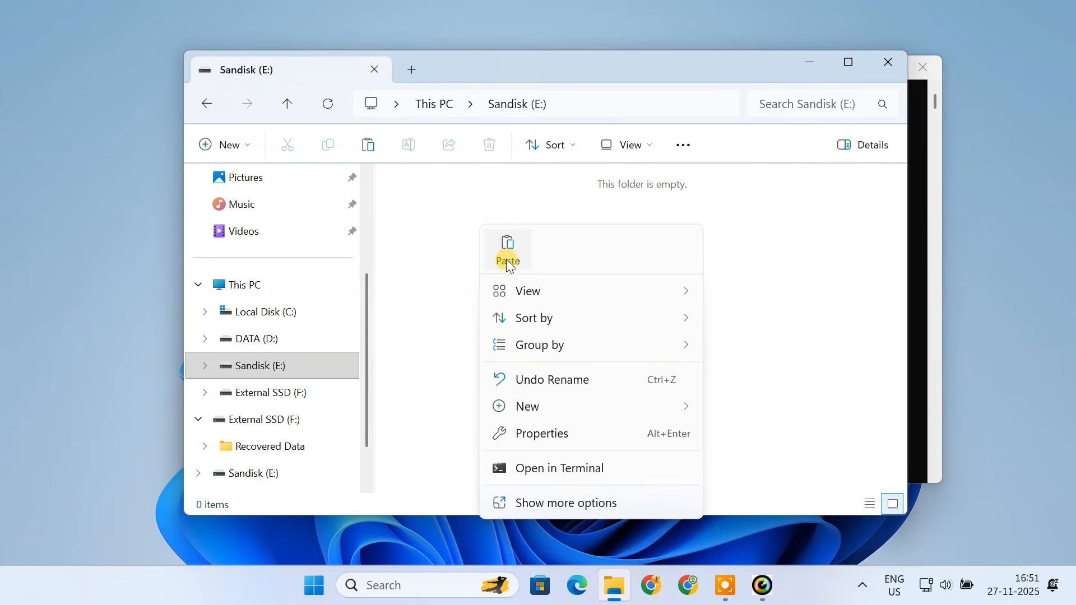
left_click(506, 258)
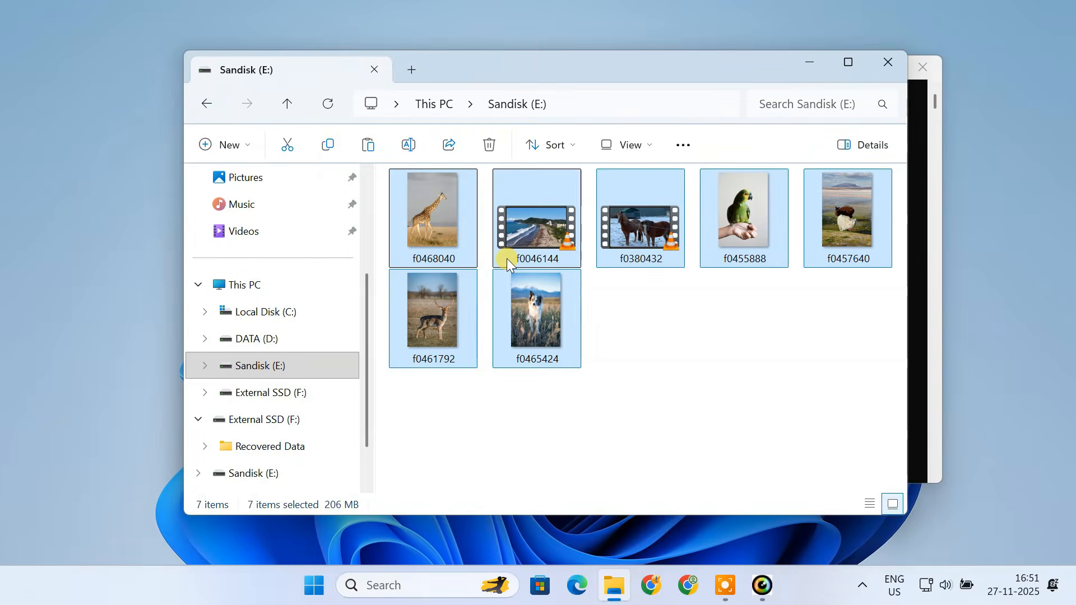
left_click(674, 309)
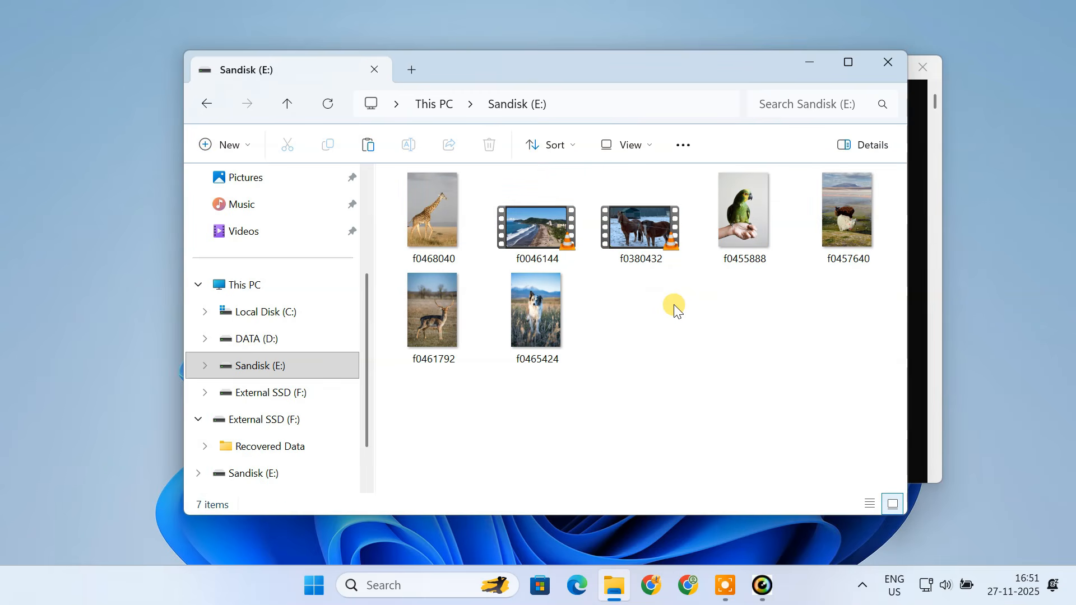
left_click(886, 62)
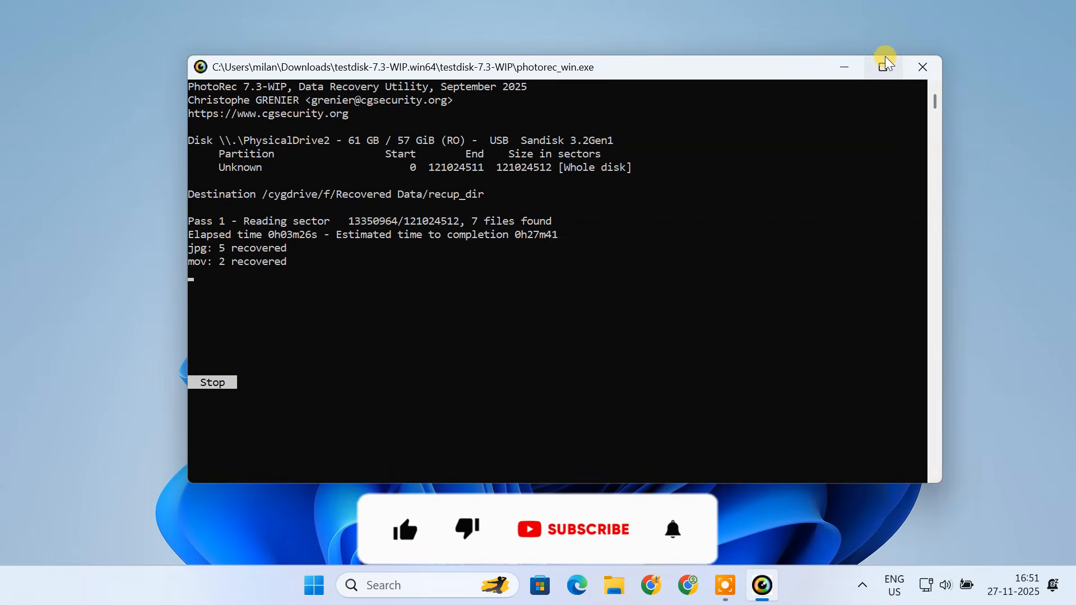